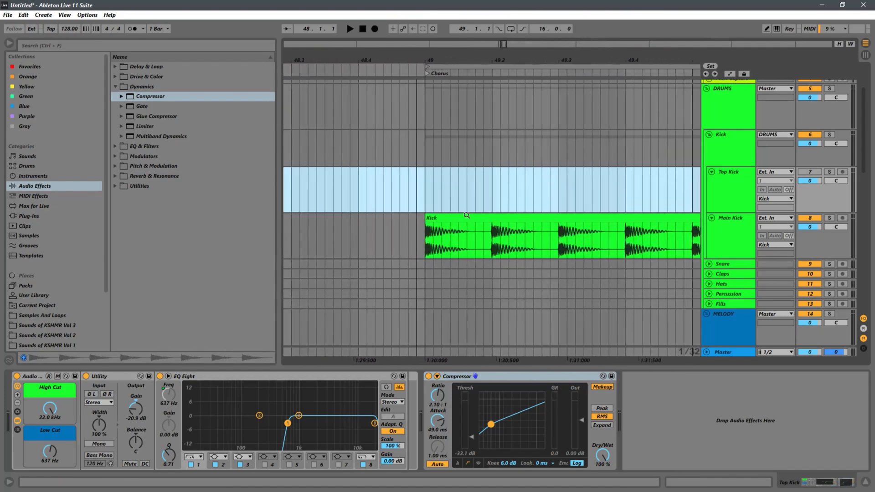
Step: Place the insert point on the Top Kick track at bar 49, where the Chorus starts
{"action": "left_click", "coordinate": [428, 239]}
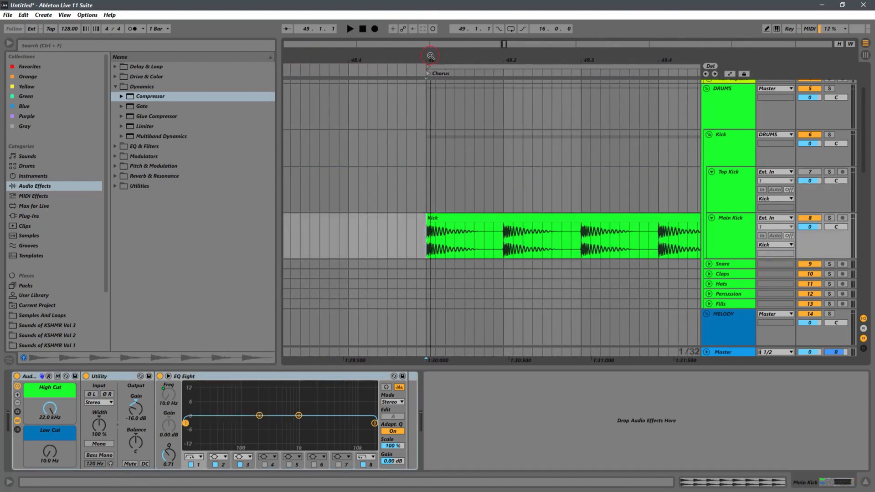
{"action": "left_click_drag", "start_coordinate": [454, 65], "coordinate": [417, 119]}
{"action": "left_click", "coordinate": [409, 191]}
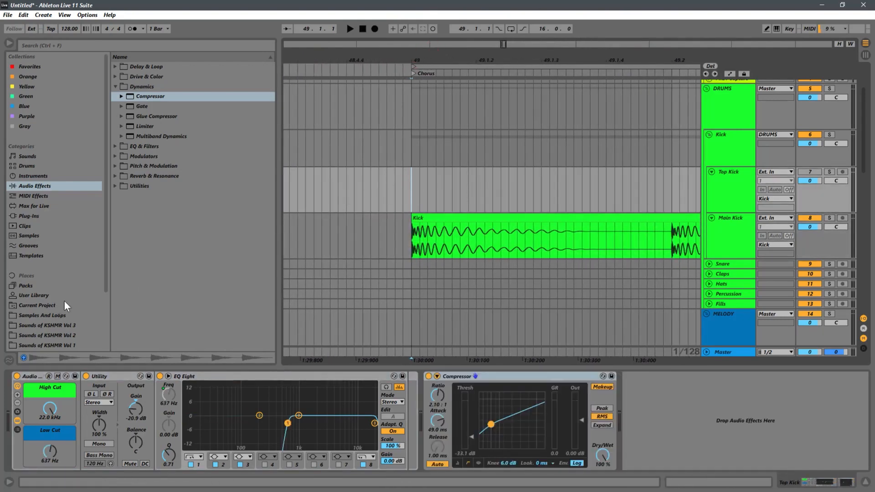
Step: Open the KSHMR_Drum_Enhancers folder under KSHMR_Drums in the Sounds of KSHMR Vol 3 library
{"action": "scroll", "coordinate": [103, 243], "scroll_direction": "down", "scroll_amount": 3}
{"action": "left_click", "coordinate": [45, 256]}
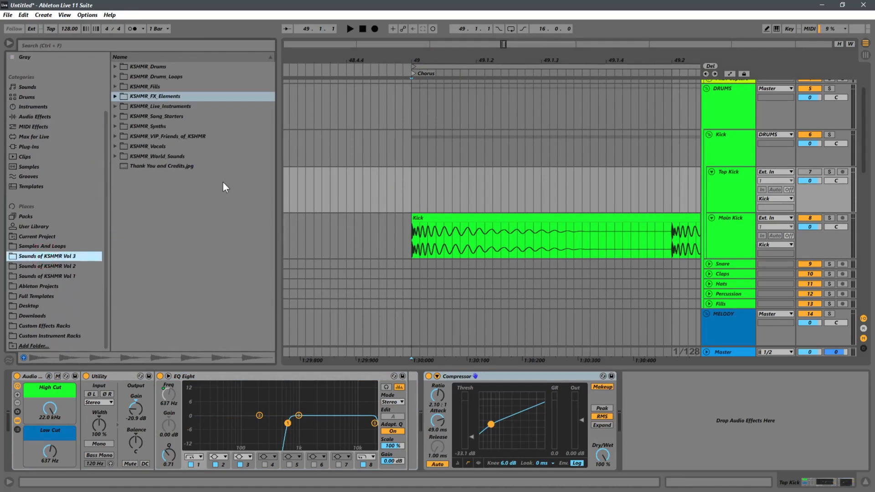
{"action": "left_click", "coordinate": [114, 76]}
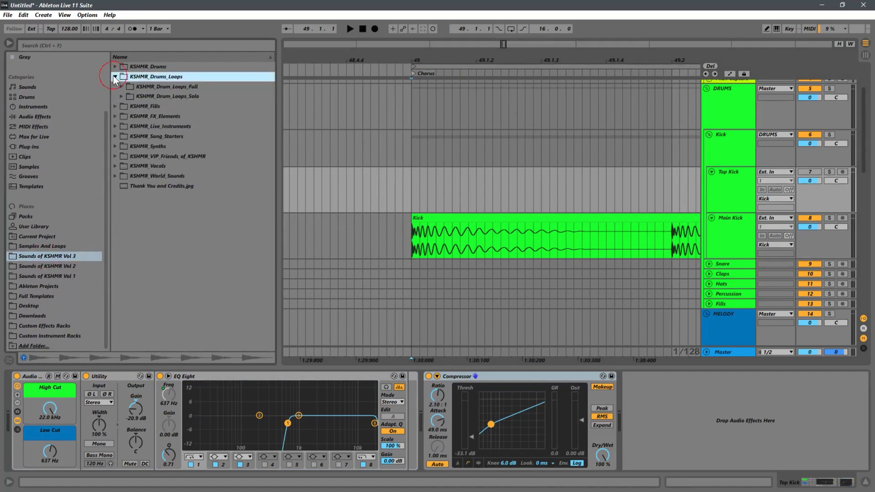
{"action": "left_click", "coordinate": [114, 67]}
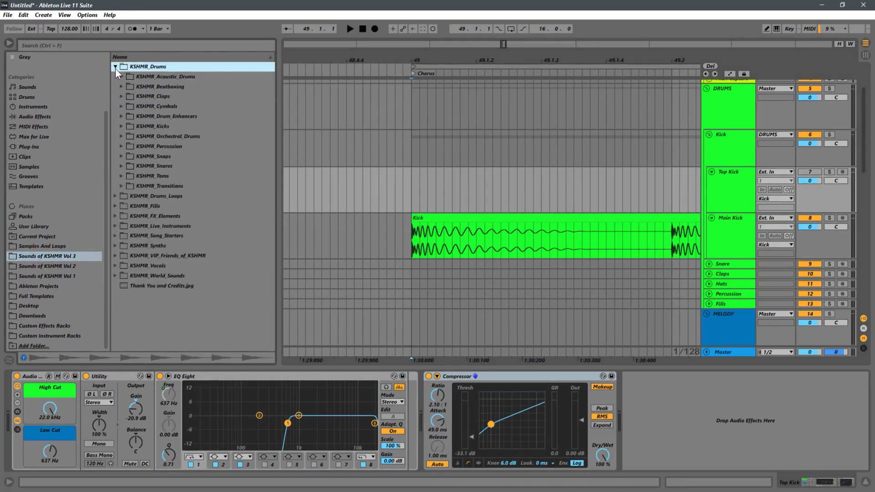
{"action": "left_click", "coordinate": [120, 116]}
Step: Preview several kick and snare enhancer samples, including KSHMR_Kick_Enhancer_03_Drain, KSHMR_Kick_Enhancer_10_Sub and KSHMR_Snare_Enhancer_21_Lofi_Wind
{"action": "left_click", "coordinate": [184, 147]}
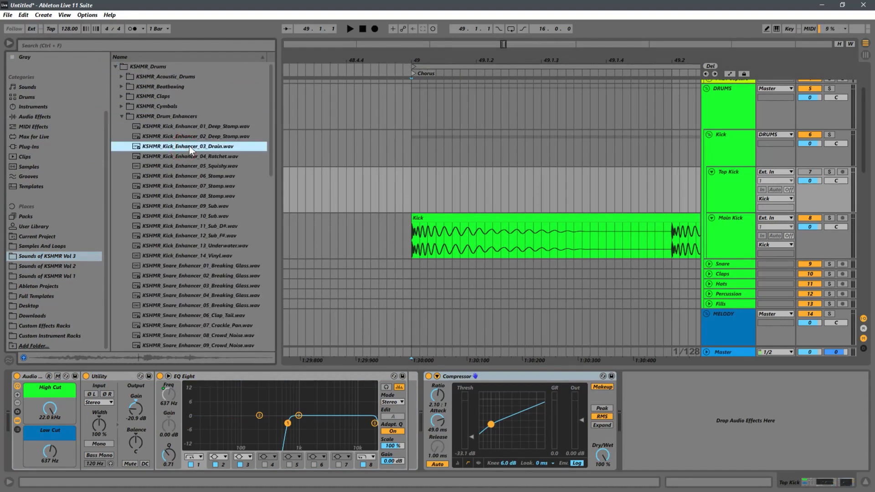
{"action": "left_click", "coordinate": [220, 127]}
{"action": "left_click", "coordinate": [235, 216]}
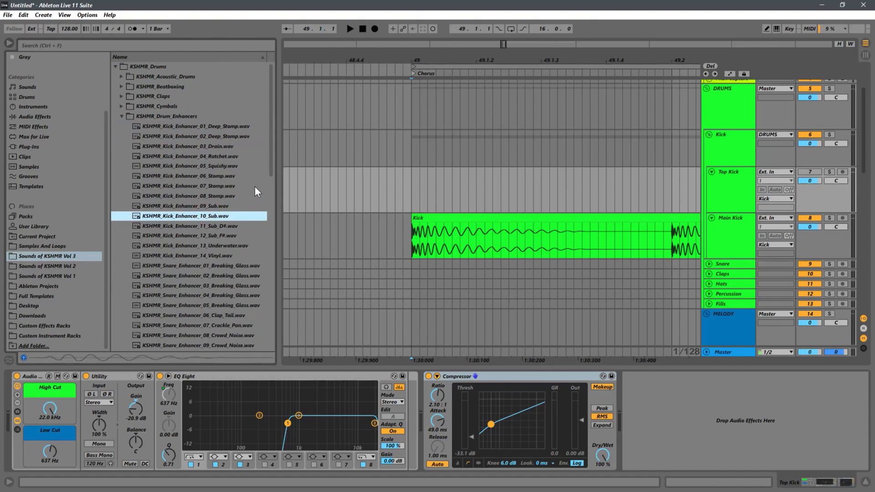
{"action": "scroll", "coordinate": [256, 185], "scroll_direction": "down", "scroll_amount": 8}
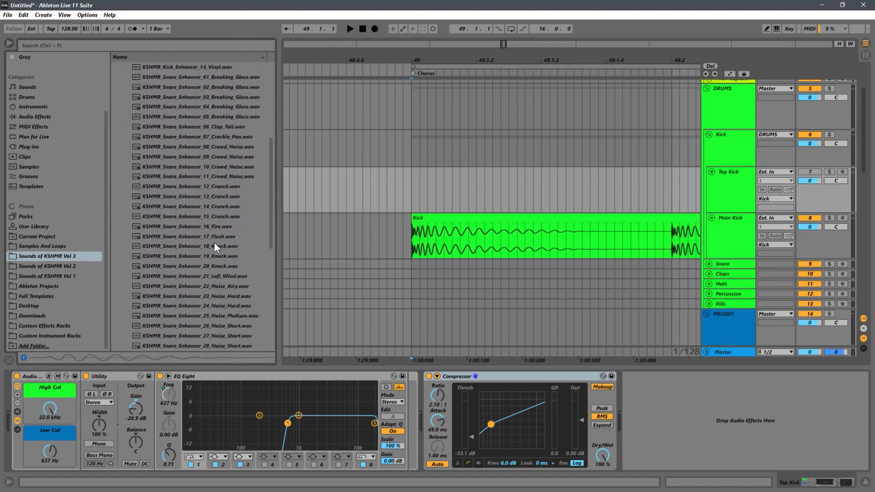
{"action": "left_click", "coordinate": [215, 244]}
{"action": "left_click", "coordinate": [209, 277]}
{"action": "scroll", "coordinate": [214, 286], "scroll_direction": "down", "scroll_amount": 4}
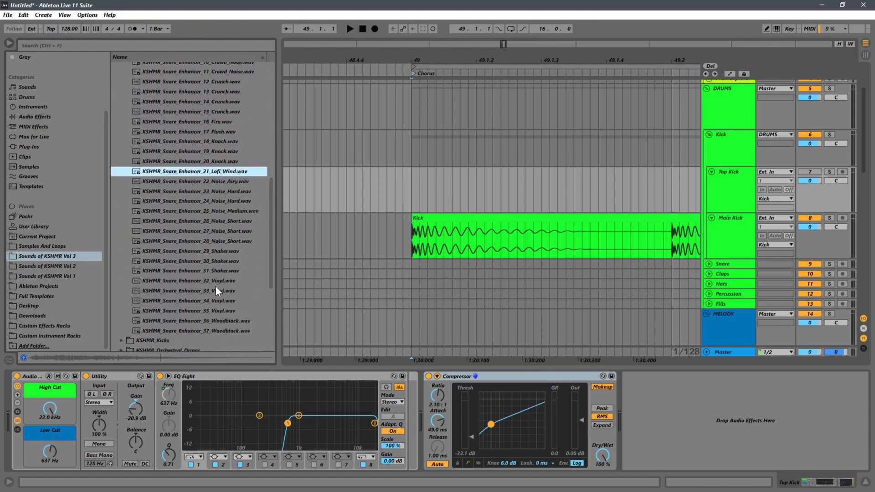
{"action": "scroll", "coordinate": [215, 286], "scroll_direction": "down", "scroll_amount": 1}
{"action": "left_click", "coordinate": [215, 288]}
Step: Open the KSHMR_Top_Kicks folder inside KSHMR_Kicks and preview a range of its top kick samples
{"action": "left_click", "coordinate": [121, 321]}
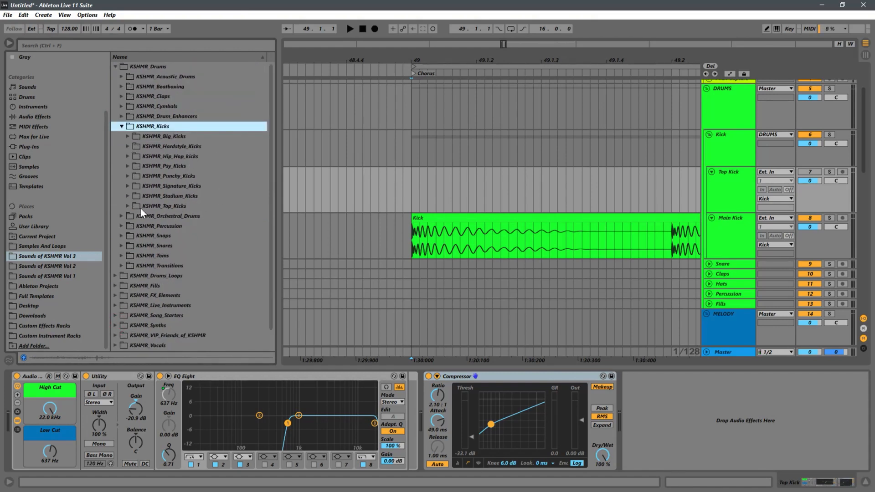
{"action": "left_click", "coordinate": [128, 208]}
{"action": "left_click", "coordinate": [179, 226]}
{"action": "left_click", "coordinate": [193, 218]}
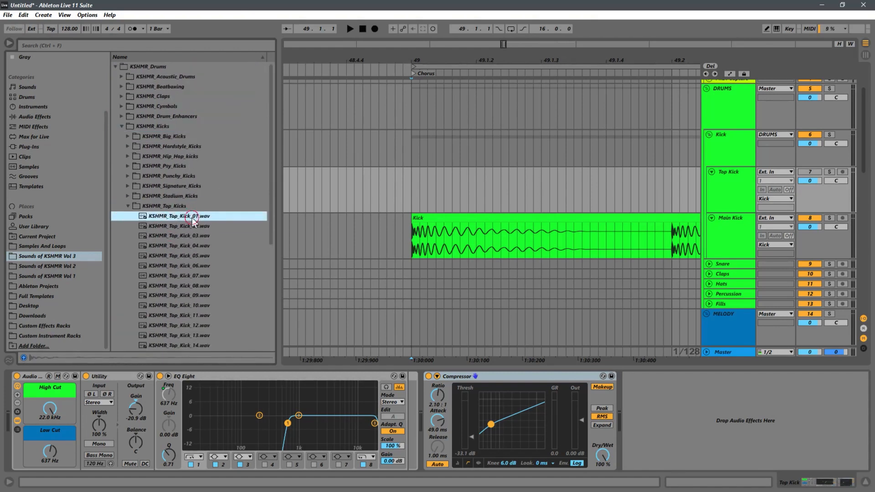
{"action": "left_click", "coordinate": [172, 265]}
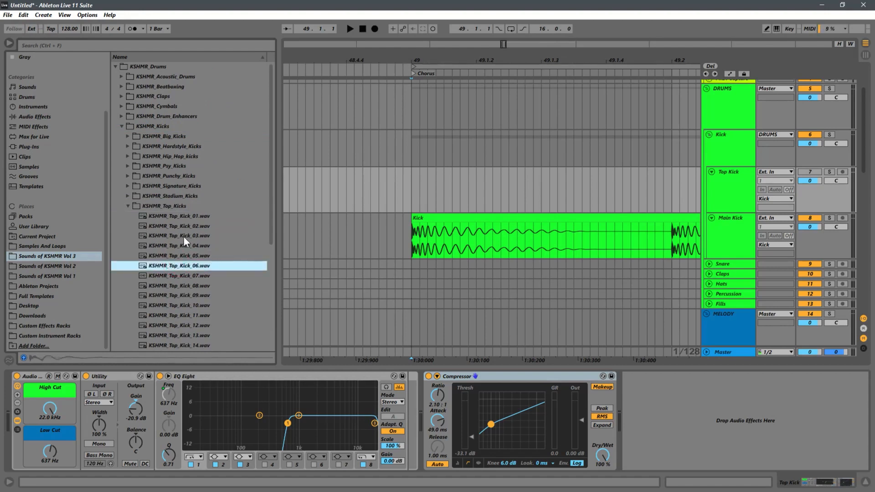
{"action": "key", "text": "Down"}
{"action": "key", "text": "Down"}
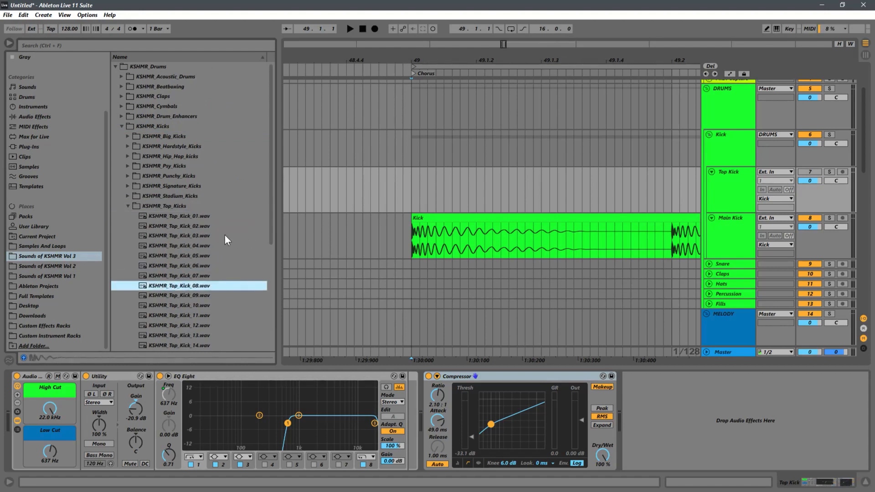
{"action": "scroll", "coordinate": [198, 231], "scroll_direction": "down", "scroll_amount": 5}
{"action": "key", "text": "Down"}
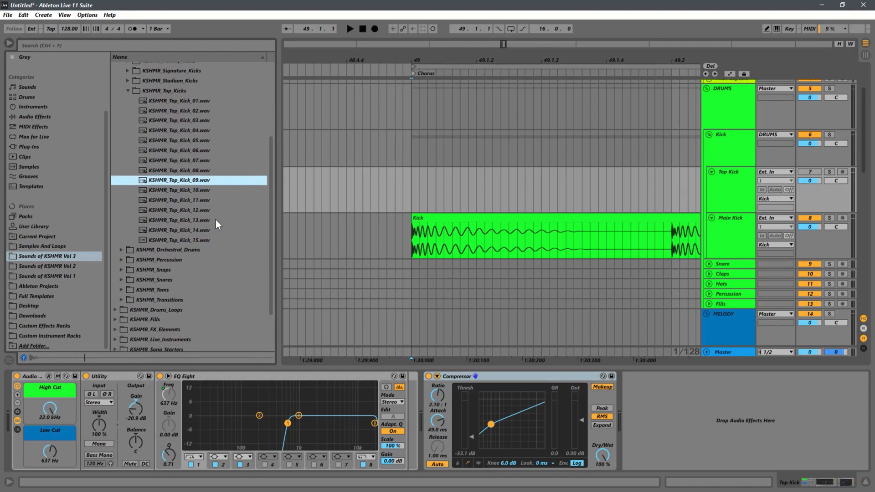
{"action": "key", "text": "Down"}
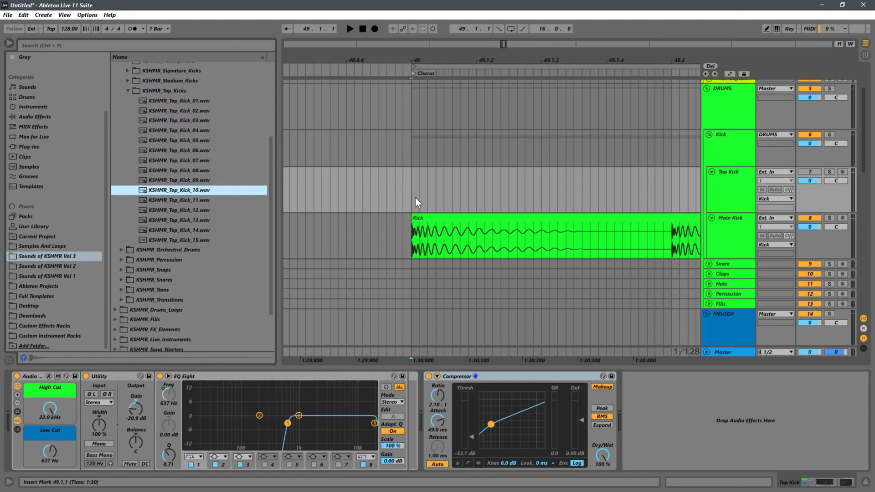
{"action": "left_click", "coordinate": [185, 221]}
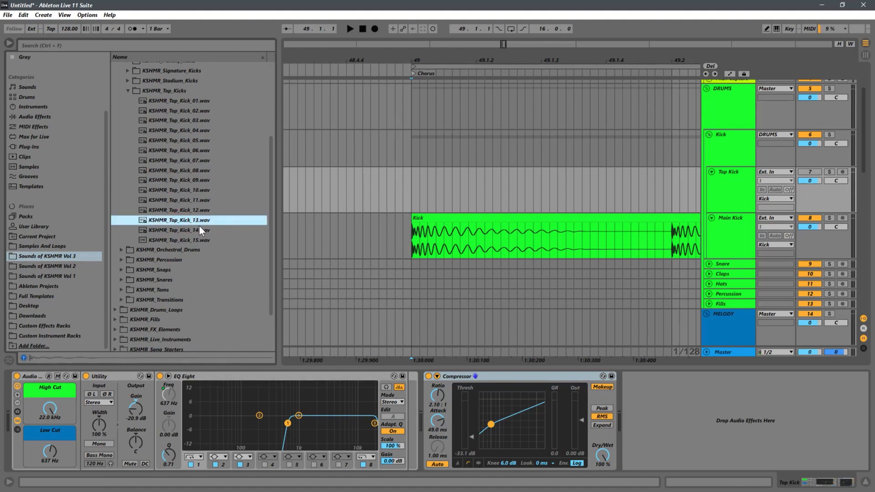
{"action": "left_click", "coordinate": [190, 213]}
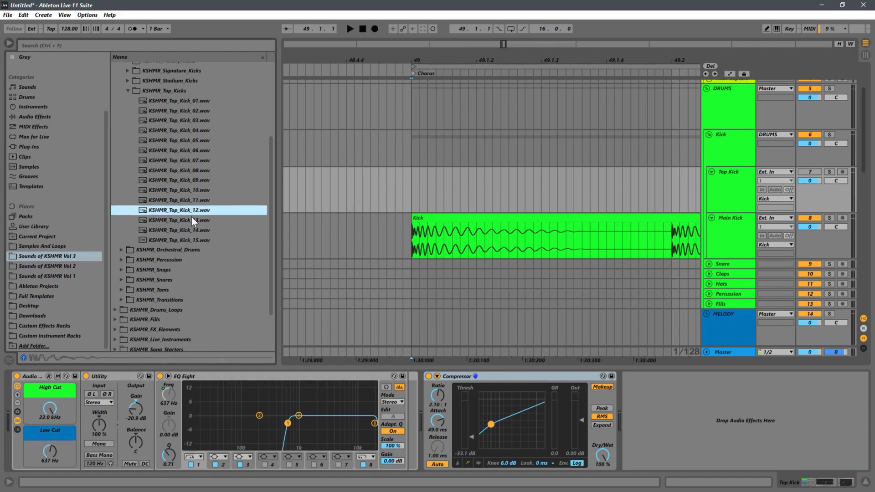
Step: Preview the top kick samples one by one from KSHMR_Top_Kick_11 back to KSHMR_Top_Kick_01
{"action": "key", "text": "Up"}
{"action": "key", "text": "Up"}
{"action": "key", "text": "Up"}
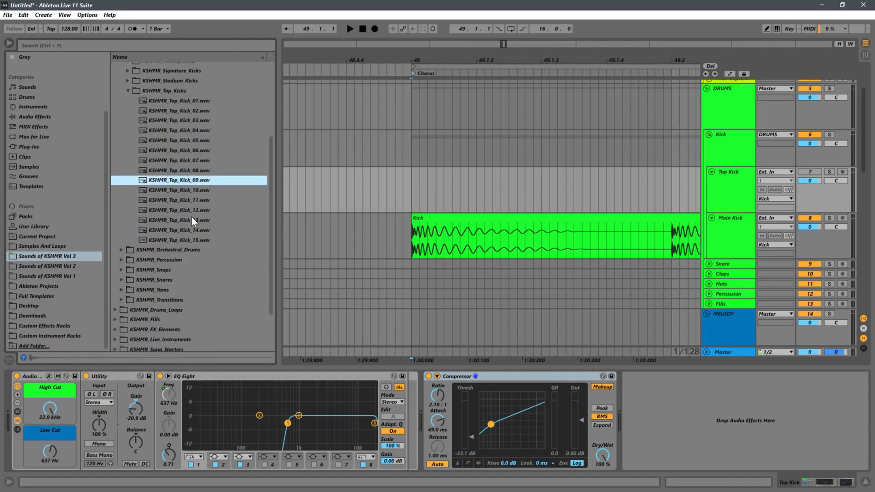
{"action": "key", "text": "Up"}
{"action": "key", "text": "Up"}
{"action": "key", "text": "Up"}
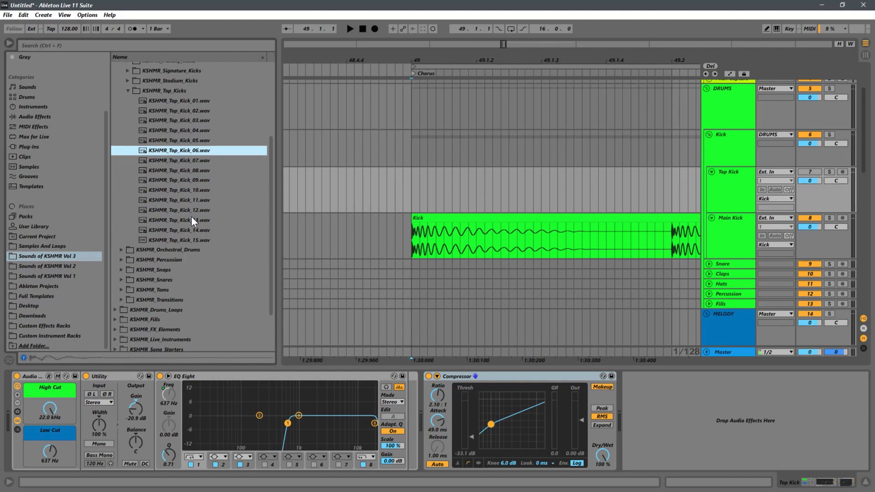
{"action": "key", "text": "Up"}
{"action": "key", "text": "Up"}
{"action": "key", "text": "Up"}
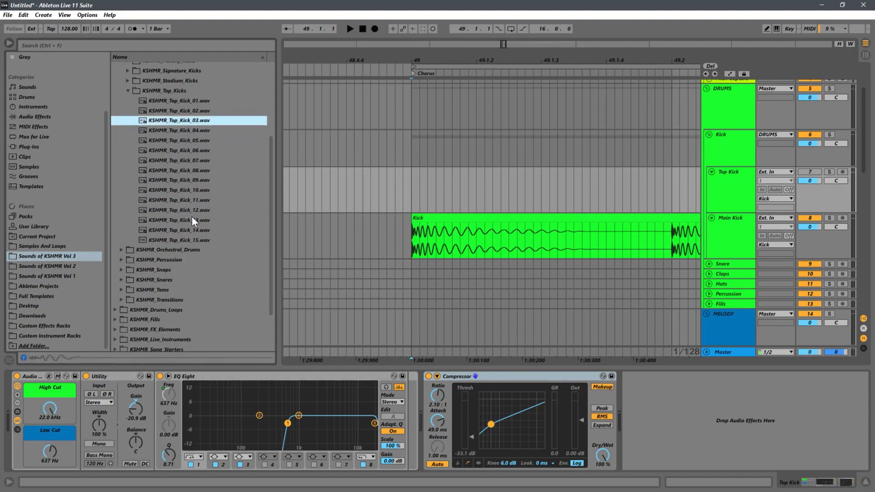
{"action": "key", "text": "Up"}
{"action": "key", "text": "Up"}
Step: Place KSHMR_Top_Kick_02.wav on the Top Kick track at bar 49, aligned with the first main kick
{"action": "key", "text": "Down"}
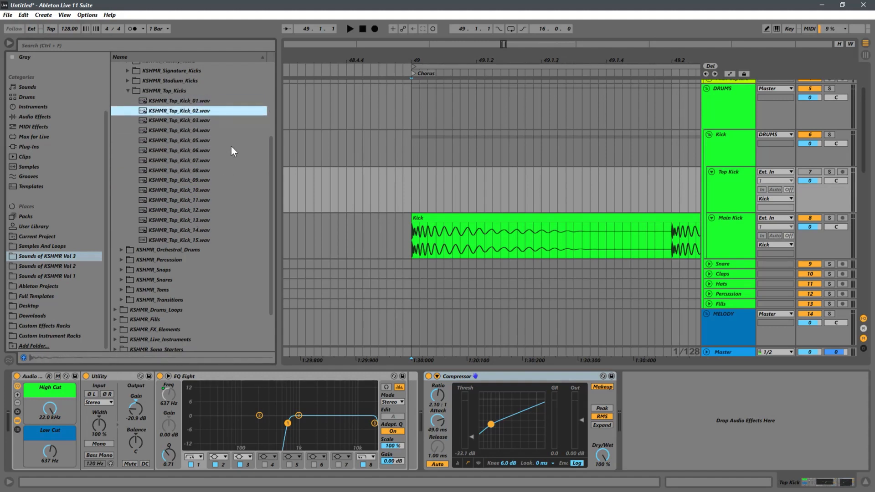
{"action": "left_click_drag", "start_coordinate": [157, 111], "coordinate": [415, 201]}
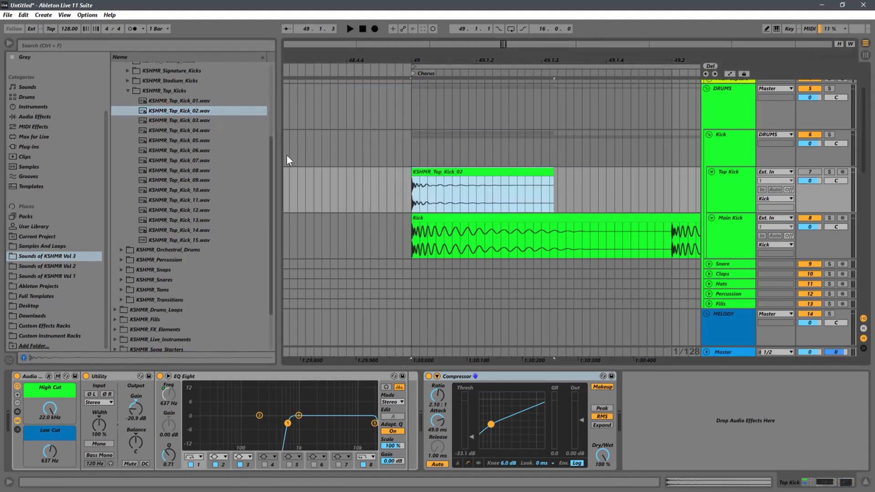
Step: Examine the tail and the initial transient of the first Main Kick hit against the top kick clip above it
{"action": "left_click_drag", "start_coordinate": [424, 70], "coordinate": [382, 36]}
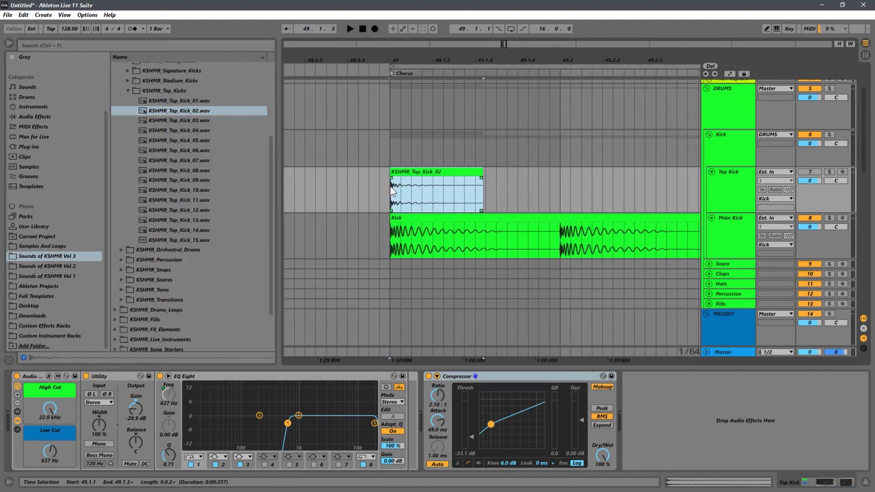
{"action": "left_click", "coordinate": [424, 245]}
{"action": "left_click", "coordinate": [411, 244]}
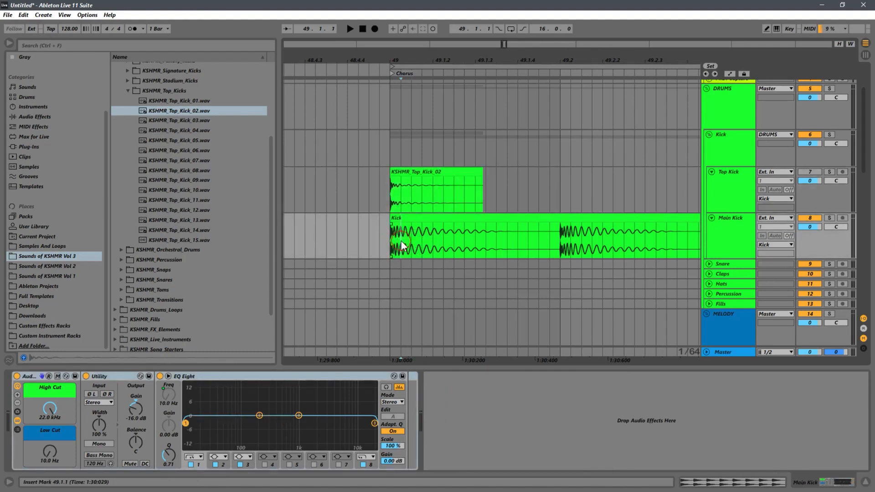
{"action": "left_click_drag", "start_coordinate": [401, 241], "coordinate": [477, 238]}
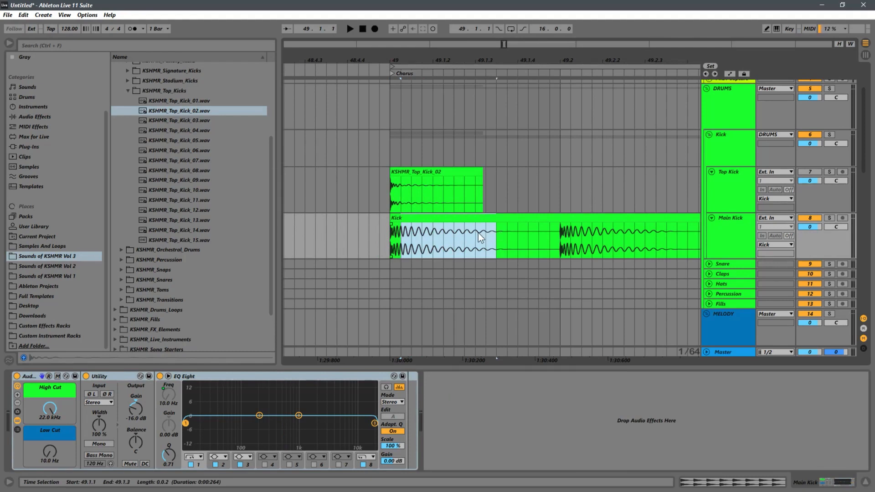
{"action": "left_click", "coordinate": [392, 238]}
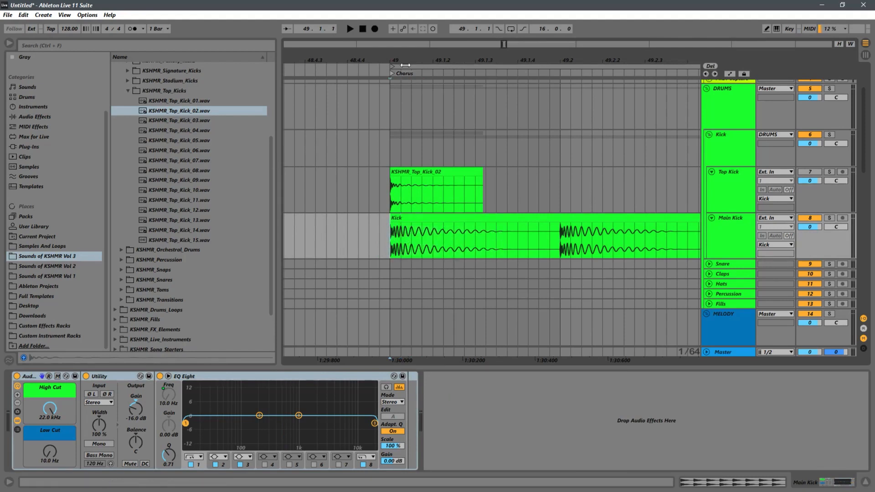
{"action": "left_click_drag", "start_coordinate": [390, 59], "coordinate": [412, 236]}
{"action": "left_click", "coordinate": [423, 243]}
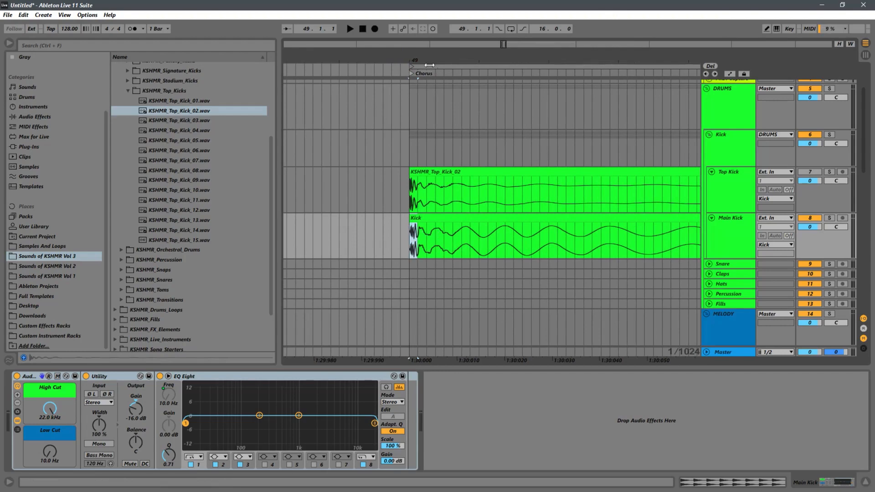
{"action": "left_click_drag", "start_coordinate": [425, 63], "coordinate": [366, 15]}
{"action": "scroll", "coordinate": [441, 144], "scroll_direction": "down", "scroll_amount": 5}
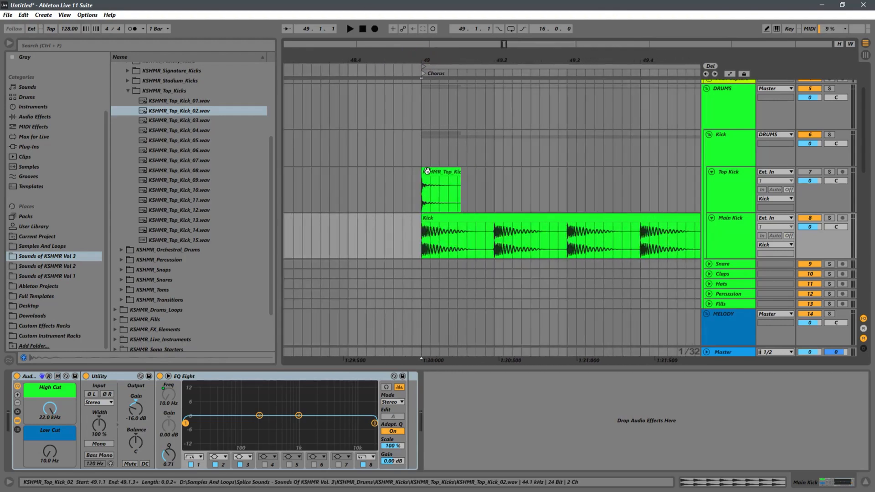
Step: Play the start of the Chorus from position 48.4.4 to hear the main kick without the top layer
{"action": "left_click", "coordinate": [441, 201]}
{"action": "left_click", "coordinate": [412, 200]}
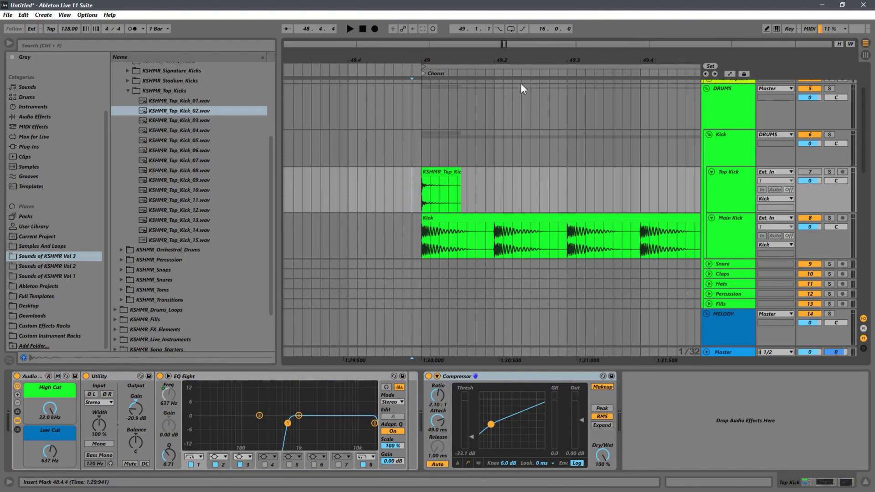
{"action": "left_click_drag", "start_coordinate": [430, 59], "coordinate": [395, 90]}
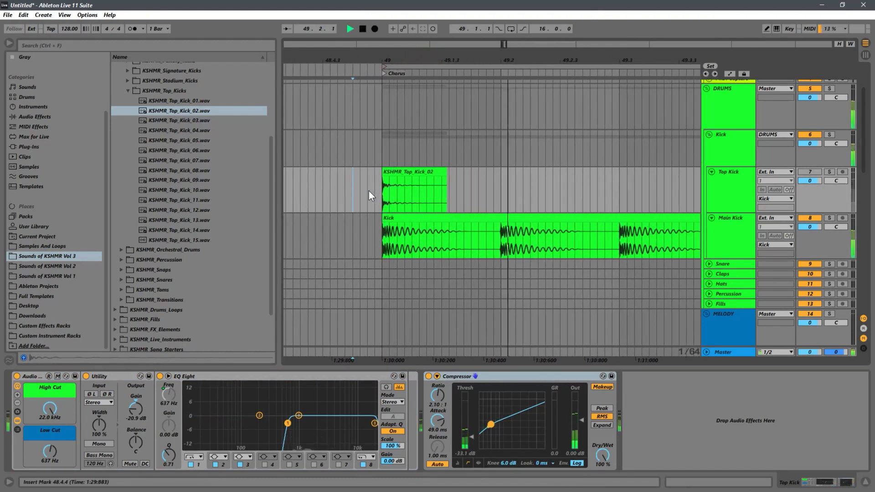
Step: Duplicate the one-beat top kick section from 49.1.1 to 49.2.1 four times and activate the Top Kick track
{"action": "left_click", "coordinate": [501, 182]}
{"action": "left_click_drag", "start_coordinate": [501, 184], "coordinate": [392, 184]}
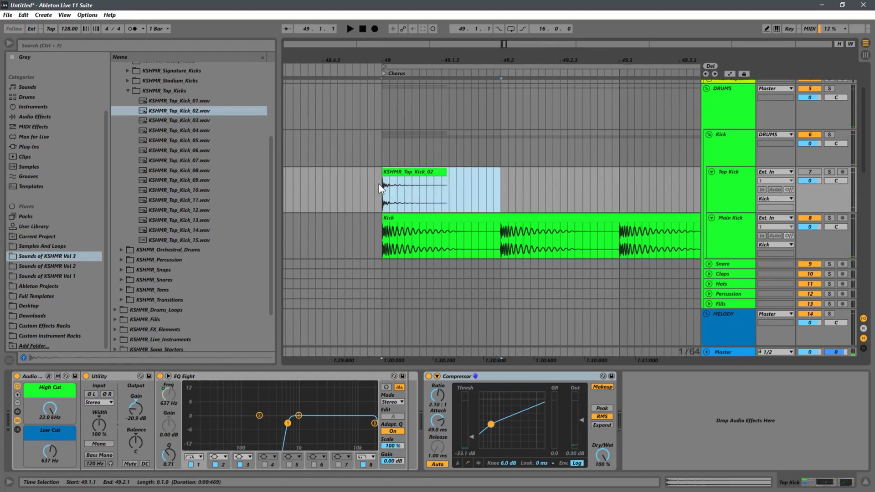
{"action": "key", "text": "ctrl+d"}
{"action": "key", "text": "ctrl+d"}
{"action": "key", "text": "ctrl+d"}
{"action": "key", "text": "ctrl+d"}
{"action": "left_click", "coordinate": [811, 172]}
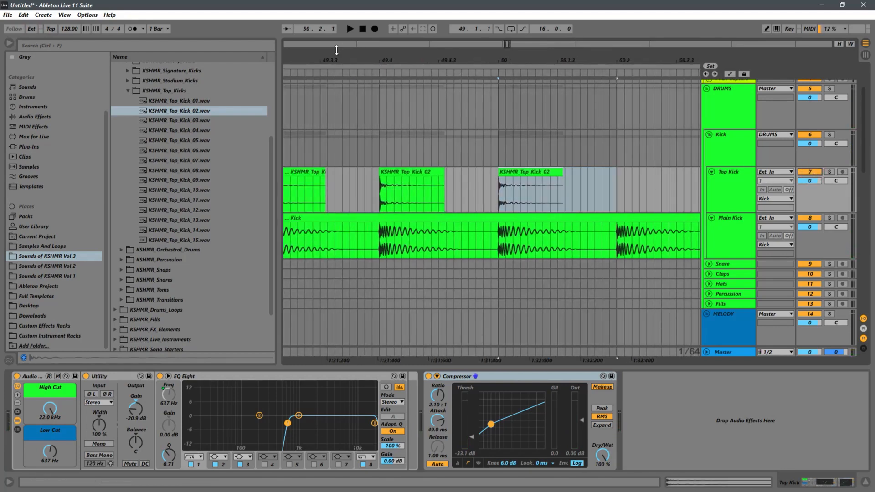
Step: Play the layered kicks from just before bar 49 and raise the Top Kick track's Utility gain to about -17 dB
{"action": "left_click_drag", "start_coordinate": [330, 54], "coordinate": [458, 133]}
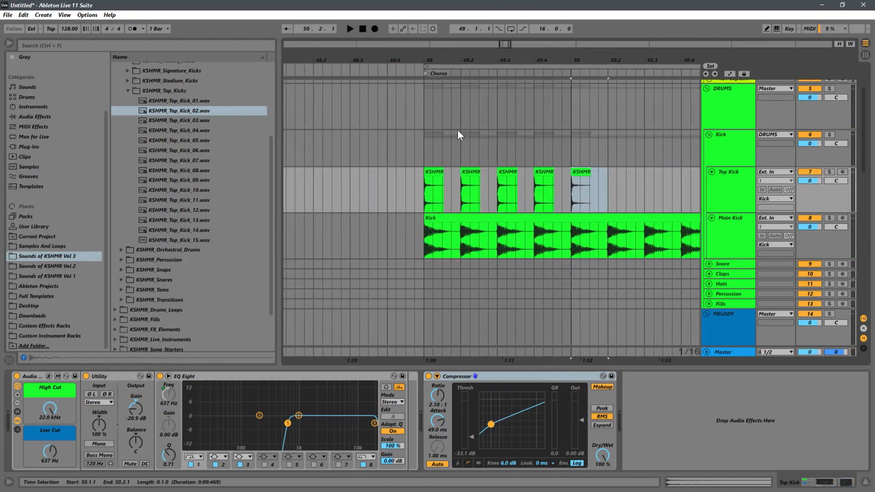
{"action": "left_click", "coordinate": [411, 190]}
{"action": "key", "text": "space"}
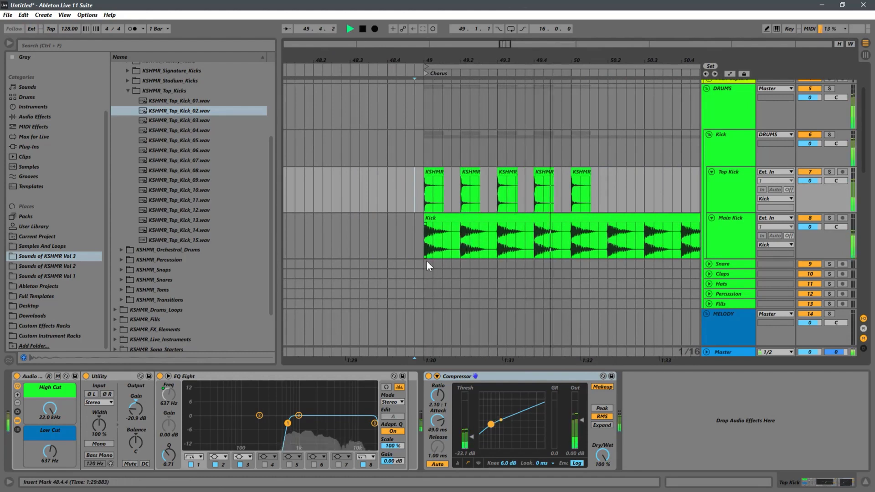
{"action": "left_click_drag", "start_coordinate": [135, 412], "coordinate": [136, 410]}
{"action": "key", "text": "space"}
{"action": "key", "text": "space"}
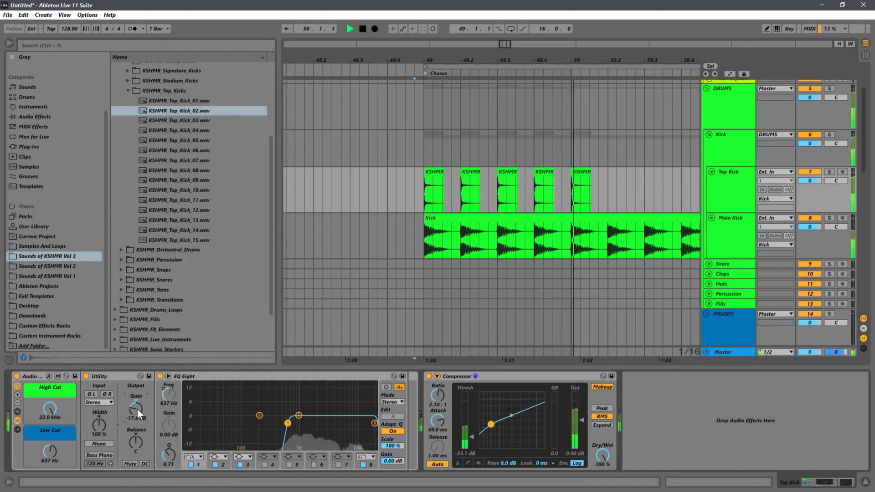
Step: Replay the layered kicks, lower the Top Kick track's Utility gain to -20.9 dB, and listen again from 49.1.1
{"action": "key", "text": "space"}
{"action": "key", "text": "space"}
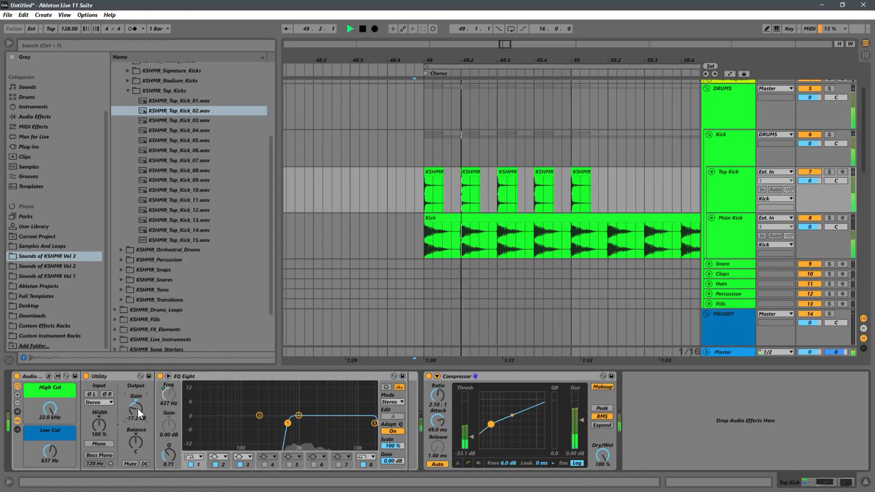
{"action": "key", "text": "space"}
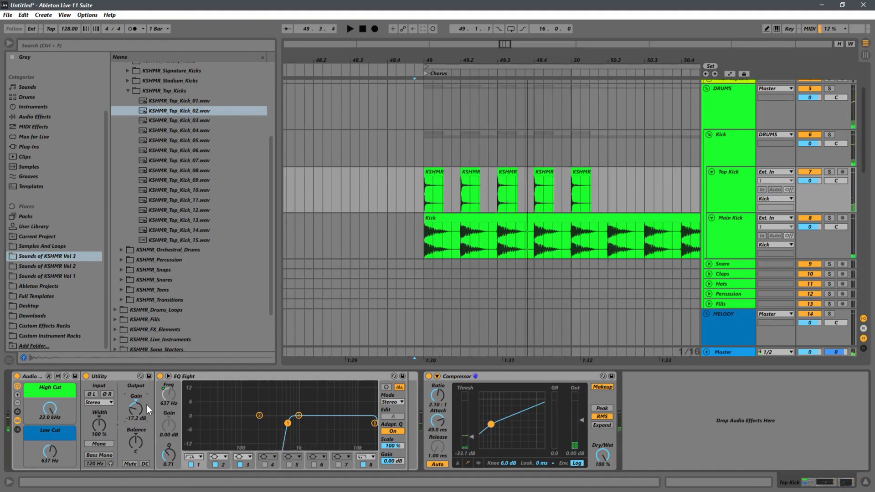
{"action": "left_click_drag", "start_coordinate": [130, 404], "coordinate": [130, 408]}
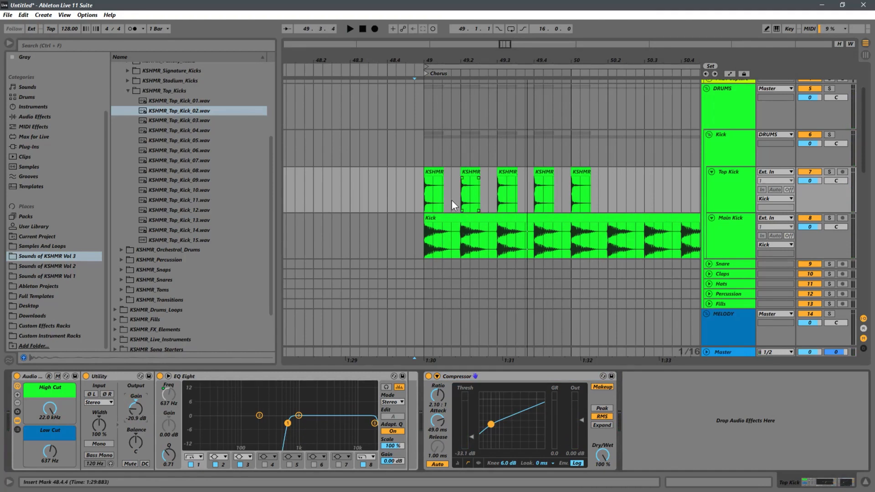
{"action": "left_click", "coordinate": [423, 187]}
{"action": "key", "text": "space"}
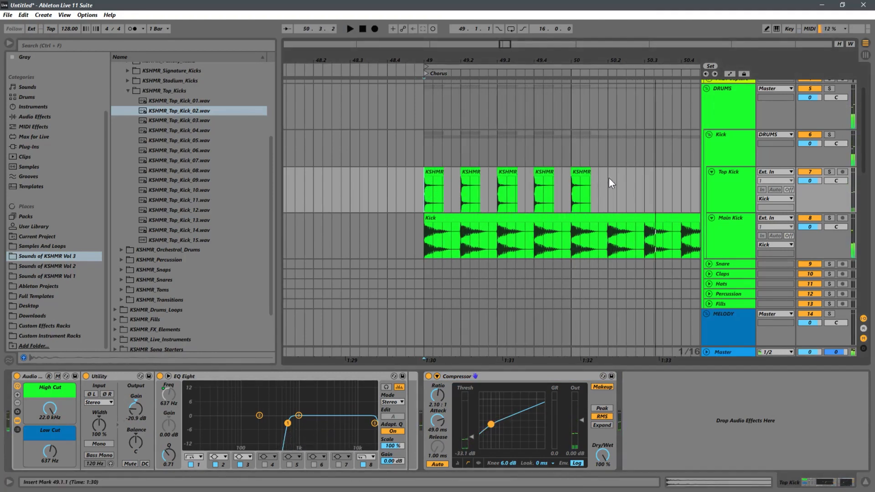
Step: Duplicate the one-beat top kick section at 50.1.1 repeatedly until it covers the first four-bar Main Kick phrase
{"action": "left_click_drag", "start_coordinate": [610, 179], "coordinate": [570, 170]}
{"action": "left_click_drag", "start_coordinate": [617, 59], "coordinate": [485, 73]}
{"action": "key", "text": "ctrl+d"}
{"action": "key", "text": "ctrl+d"}
{"action": "key", "text": "ctrl+d"}
{"action": "key", "text": "ctrl+d"}
{"action": "key", "text": "ctrl+d"}
{"action": "key", "text": "ctrl+d"}
{"action": "key", "text": "ctrl+d"}
{"action": "key", "text": "ctrl+d"}
{"action": "key", "text": "ctrl+d"}
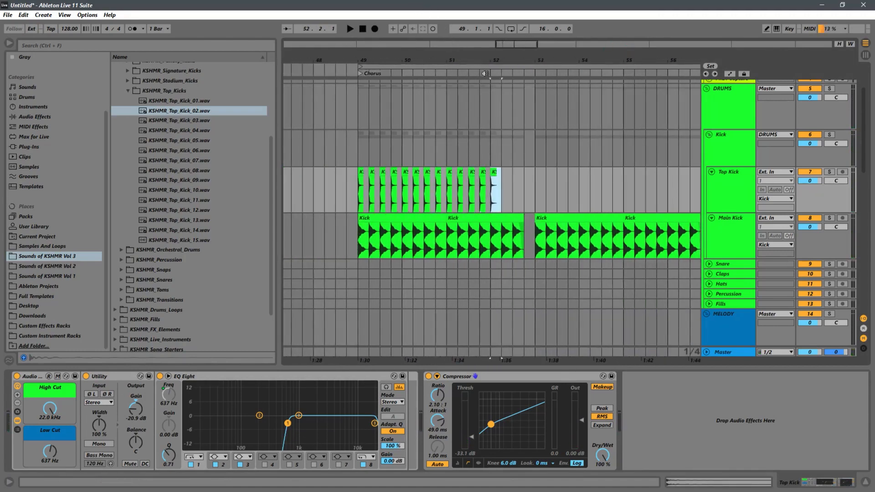
{"action": "key", "text": "ctrl+d"}
{"action": "key", "text": "ctrl+d"}
Step: Duplicate the four-bar top kick section from bar 49 to 53 three times to fill the Chorus up to bar 65
{"action": "left_click_drag", "start_coordinate": [531, 176], "coordinate": [356, 186]}
{"action": "key", "text": "ctrl+d"}
{"action": "key", "text": "ctrl+d"}
{"action": "key", "text": "ctrl+d"}
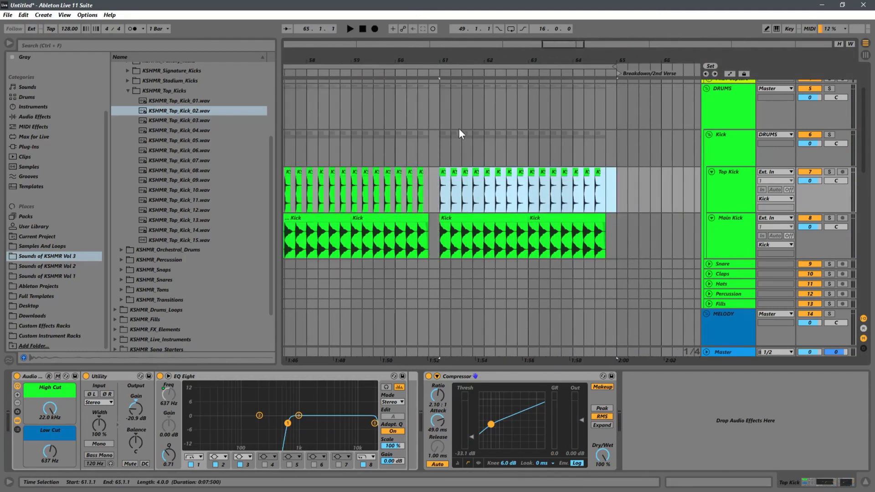
{"action": "left_click_drag", "start_coordinate": [386, 57], "coordinate": [521, 3]}
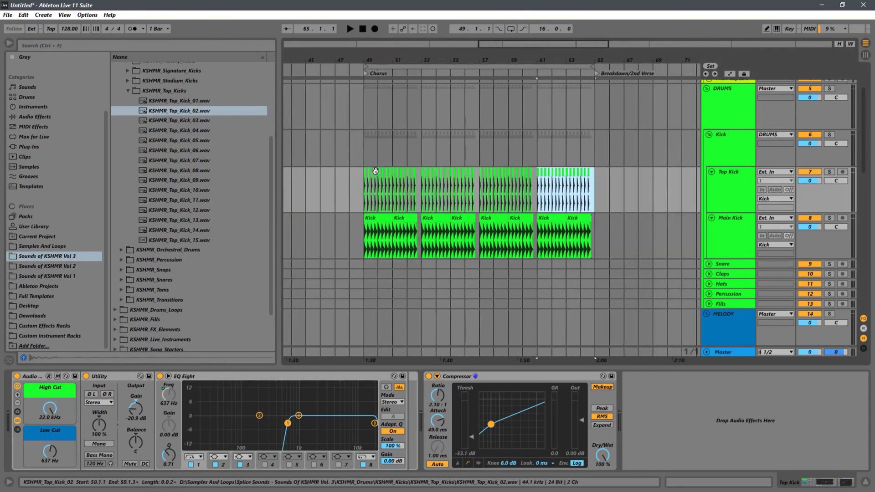
Step: Play the kicks from 49.1.1 and lower the Top Kick track's High Cut to 9.94 kHz
{"action": "left_click", "coordinate": [365, 187]}
{"action": "key", "text": "space"}
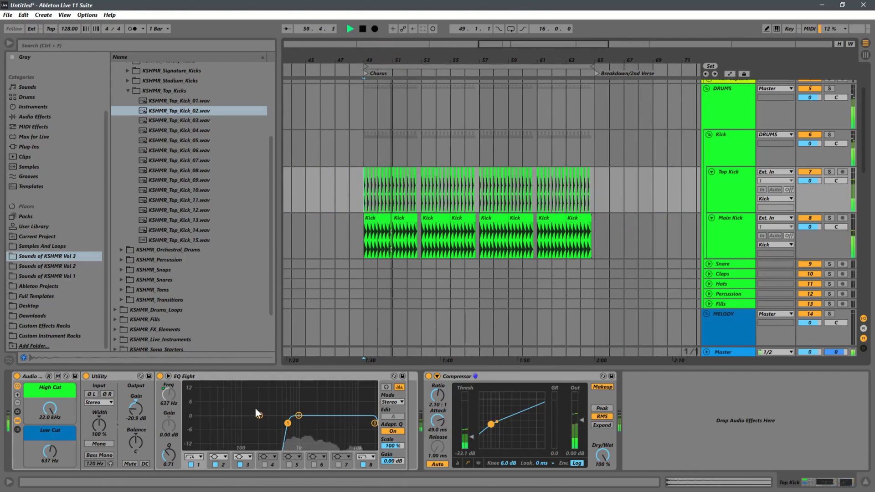
{"action": "key", "text": "space"}
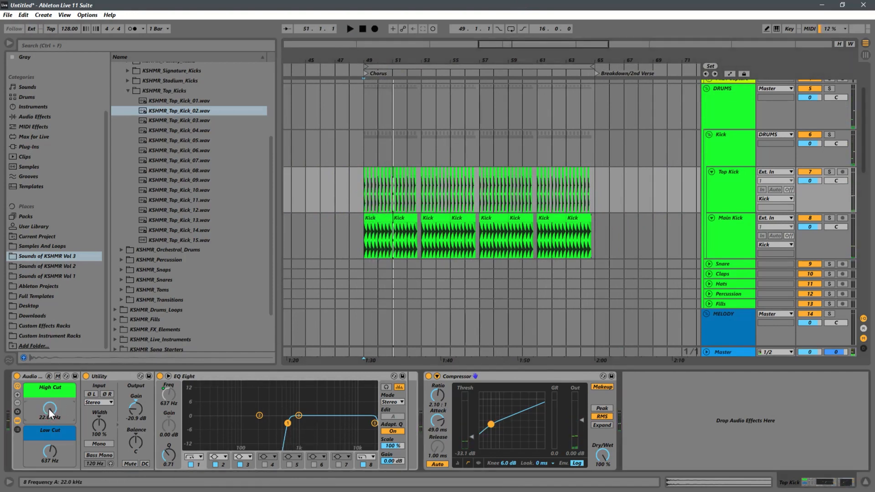
{"action": "mouse_move", "coordinate": [48, 409]}
{"action": "left_mouse_down"}
{"action": "mouse_move", "coordinate": [53, 420]}
{"action": "mouse_move", "coordinate": [59, 401]}
{"action": "left_mouse_up"}
Step: Play the Chorus from 49.1.1 to hear the layered kicks with the reduced High Cut
{"action": "key", "text": "space"}
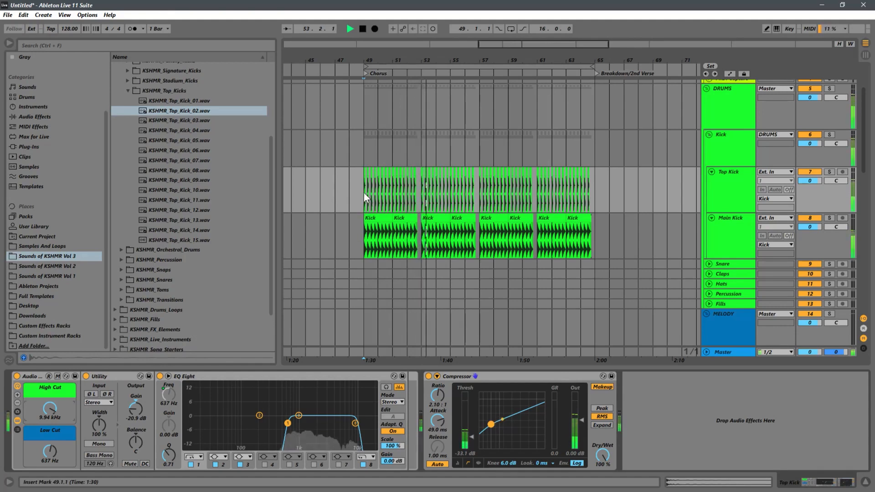
{"action": "left_click_drag", "start_coordinate": [416, 60], "coordinate": [383, 253]}
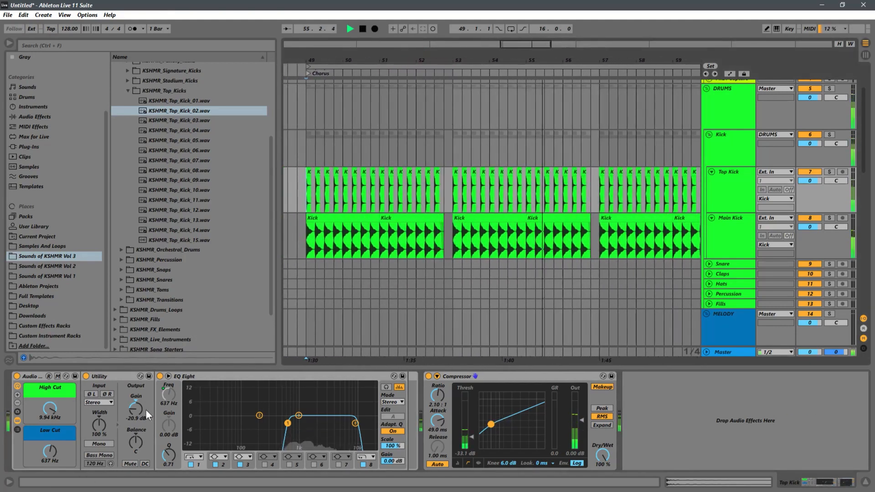
{"action": "key", "text": "space"}
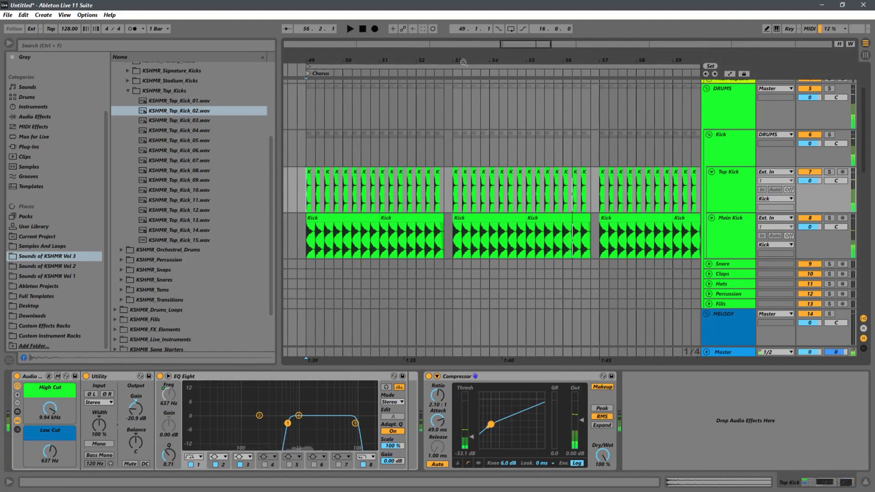
{"action": "left_click_drag", "start_coordinate": [466, 62], "coordinate": [439, 17]}
{"action": "key", "text": "space"}
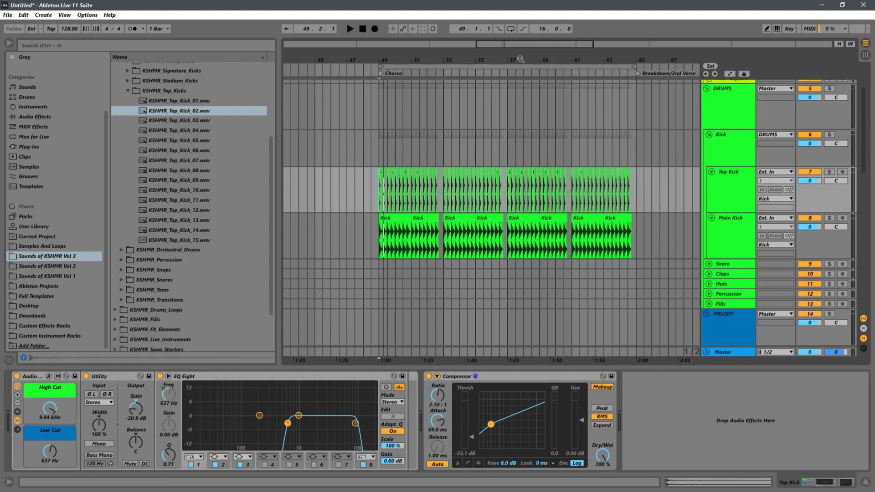
{"action": "left_click_drag", "start_coordinate": [524, 62], "coordinate": [456, 64]}
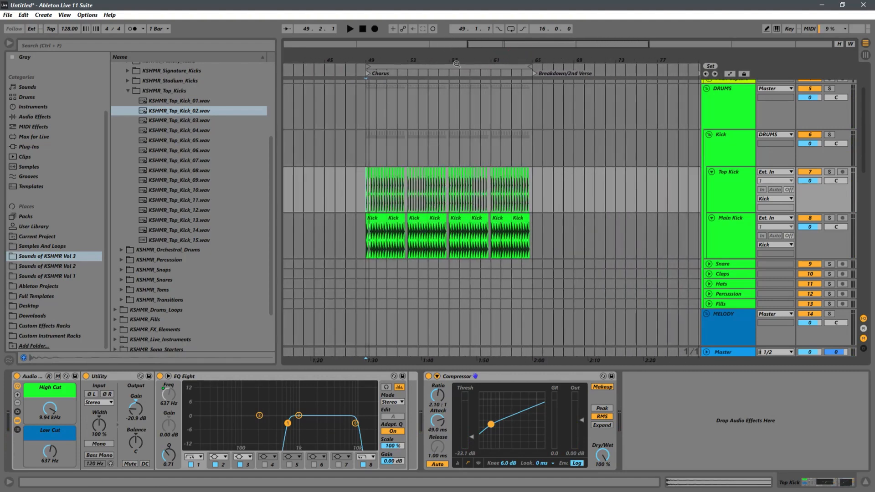
{"action": "left_click", "coordinate": [530, 180]}
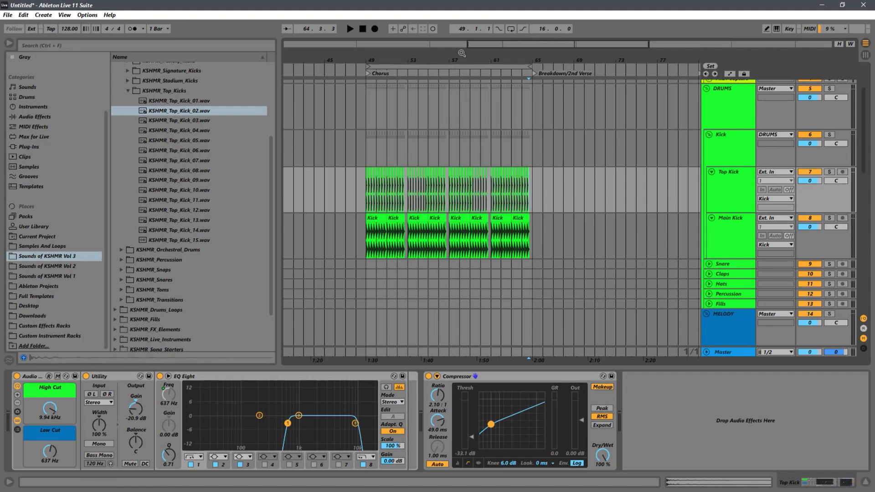
{"action": "left_click_drag", "start_coordinate": [394, 59], "coordinate": [388, 91]}
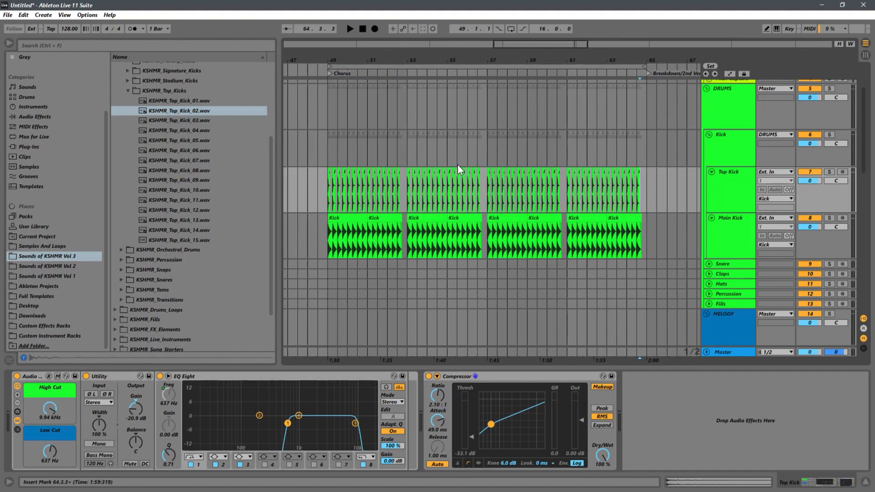
{"action": "left_click", "coordinate": [355, 423]}
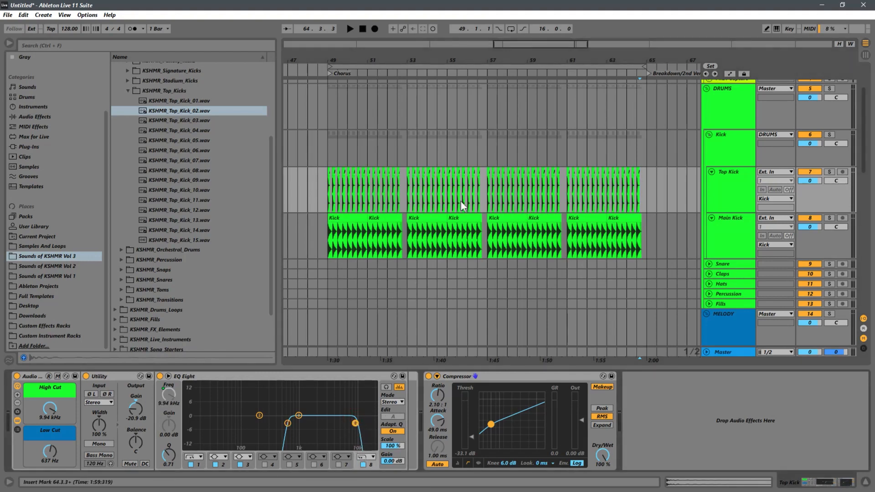
{"action": "left_click", "coordinate": [329, 194]}
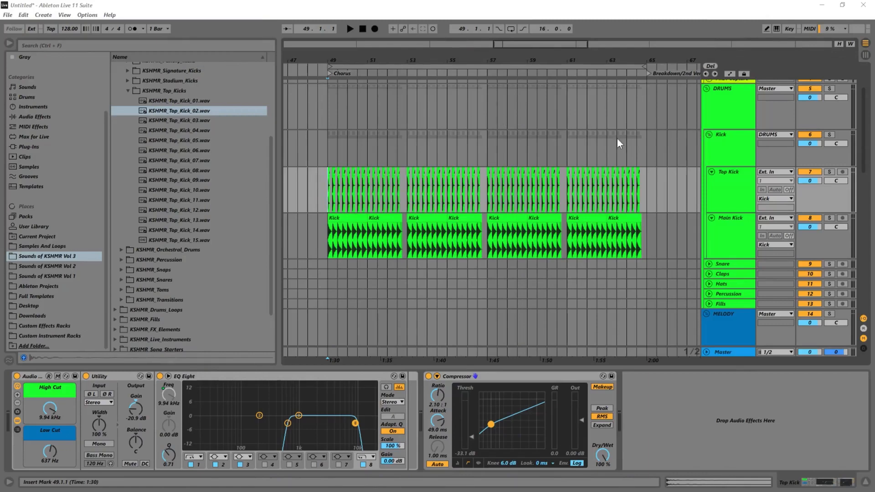
Step: Unfold the Snare track and place the insert marker on it at the start of the Chorus, 49.1.1
{"action": "scroll", "coordinate": [410, 157], "scroll_direction": "down", "scroll_amount": 2}
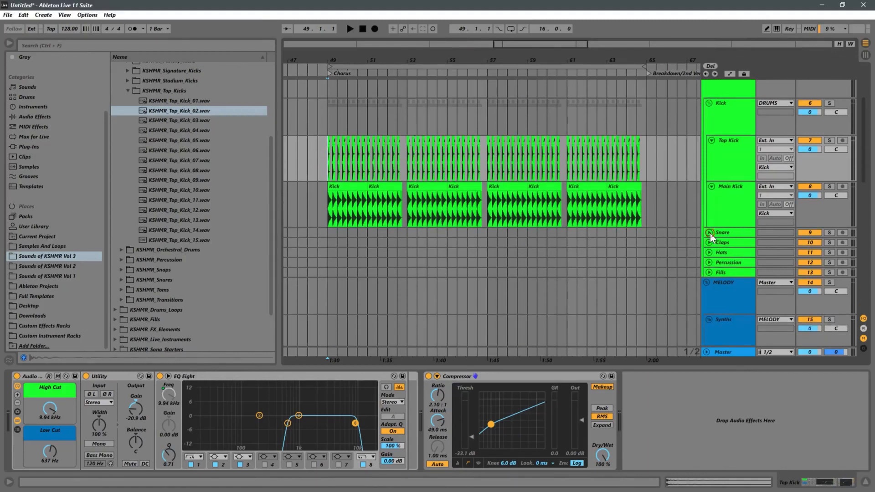
{"action": "left_click", "coordinate": [710, 233]}
{"action": "left_click_drag", "start_coordinate": [387, 55], "coordinate": [372, 34]}
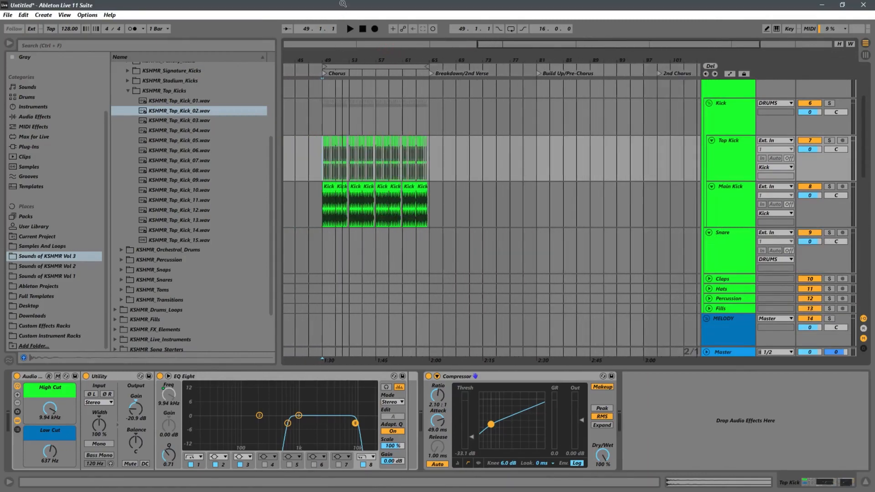
{"action": "left_click_drag", "start_coordinate": [324, 57], "coordinate": [387, 108]}
{"action": "left_click_drag", "start_coordinate": [619, 63], "coordinate": [558, 58]}
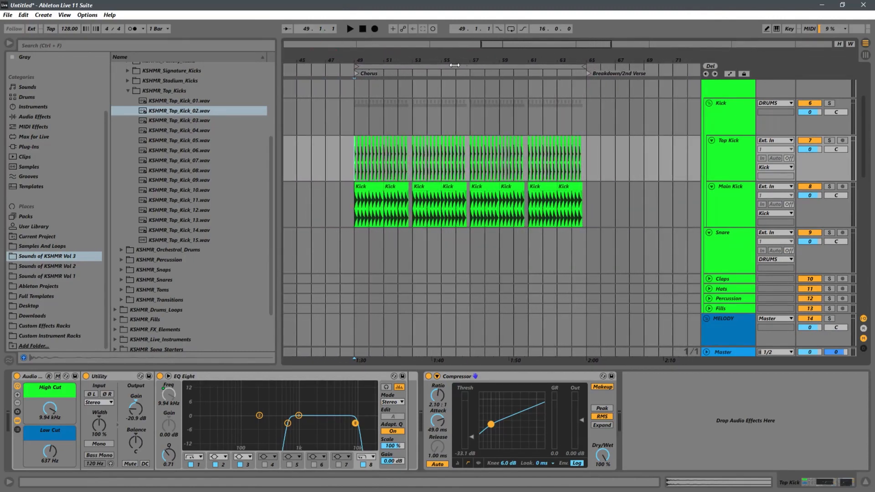
{"action": "left_click_drag", "start_coordinate": [436, 62], "coordinate": [421, 46]}
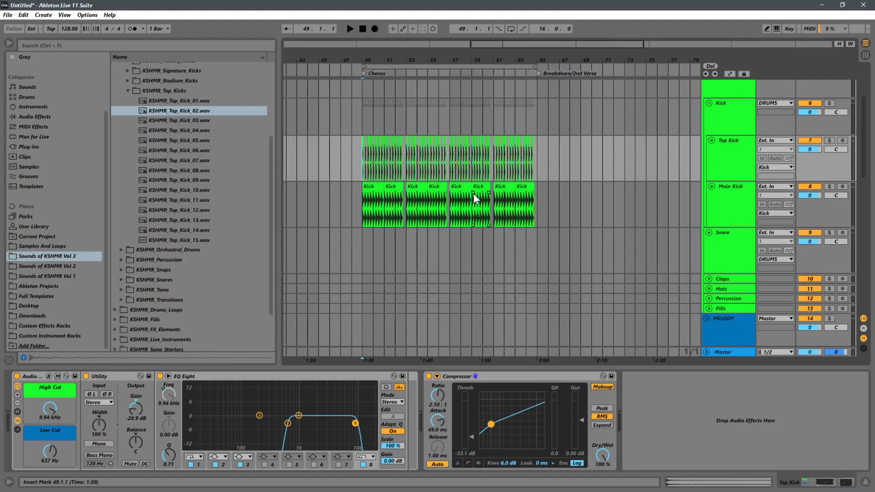
{"action": "key", "text": "Left"}
{"action": "left_click", "coordinate": [364, 241]}
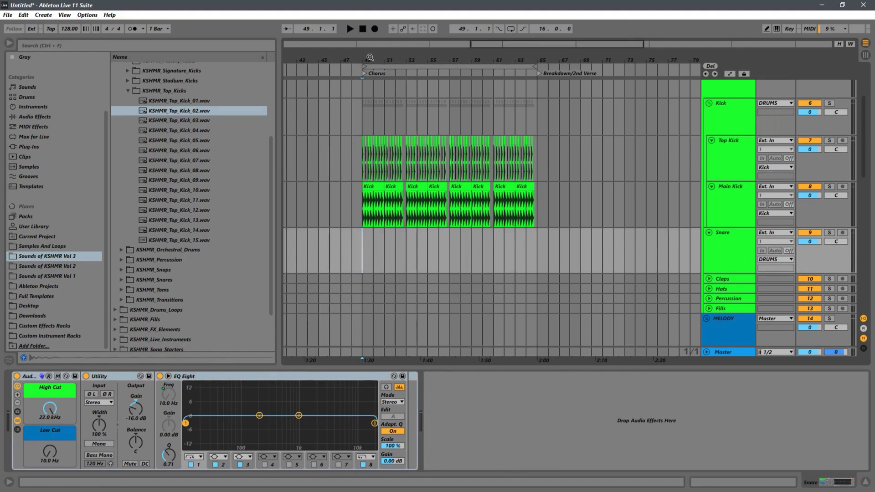
{"action": "left_click_drag", "start_coordinate": [371, 60], "coordinate": [407, 121]}
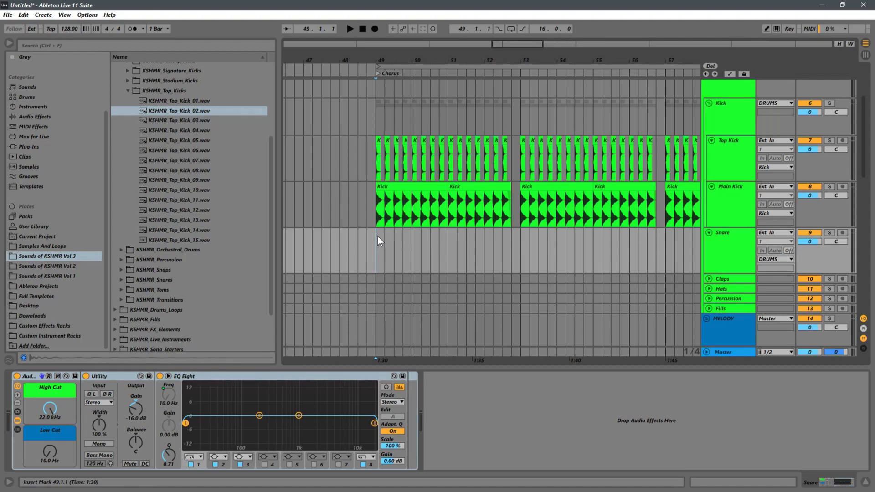
Step: Play the Main Kick and Top Kick from 49.1.1 to hear the first bar of the Chorus
{"action": "left_click_drag", "start_coordinate": [376, 207], "coordinate": [508, 192]}
{"action": "left_click", "coordinate": [371, 211]}
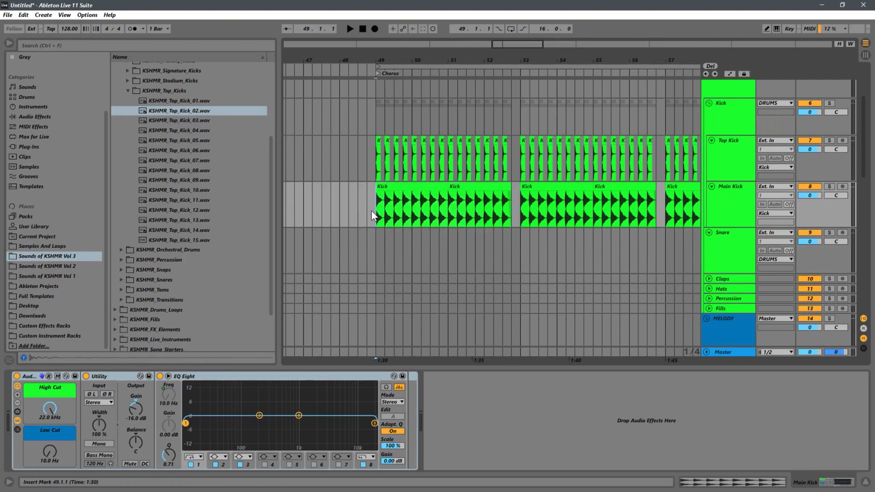
{"action": "left_click", "coordinate": [378, 209]}
{"action": "key", "text": "space"}
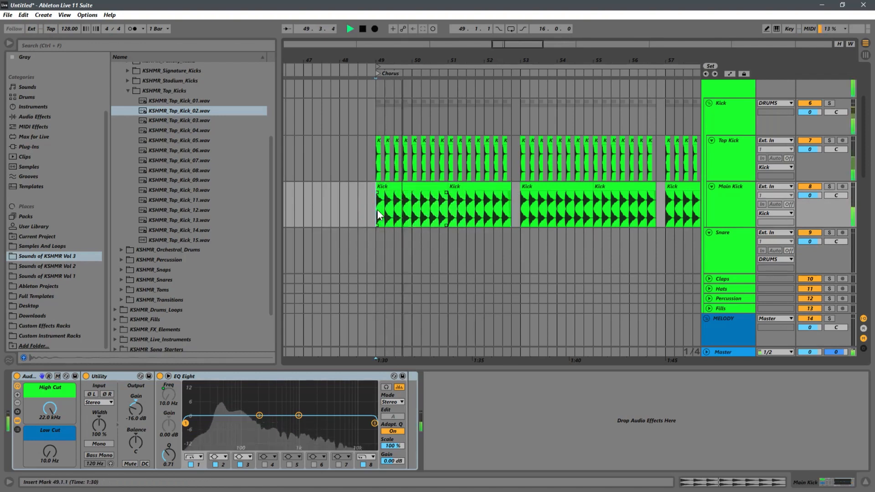
{"action": "key", "text": "space"}
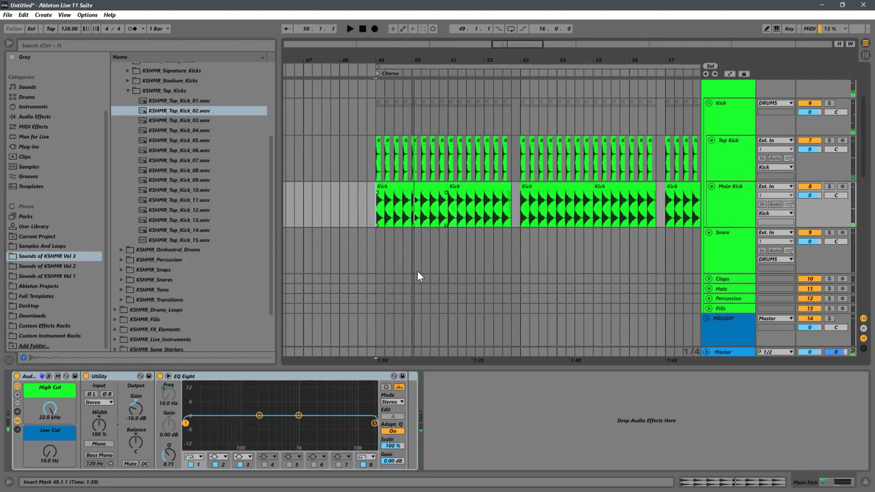
Step: Select the Snare track at 49.1.1 and open the Snares folder of Sample Tools by Cr2 Mainroom Anthems in Samples And Loops
{"action": "left_click", "coordinate": [372, 257]}
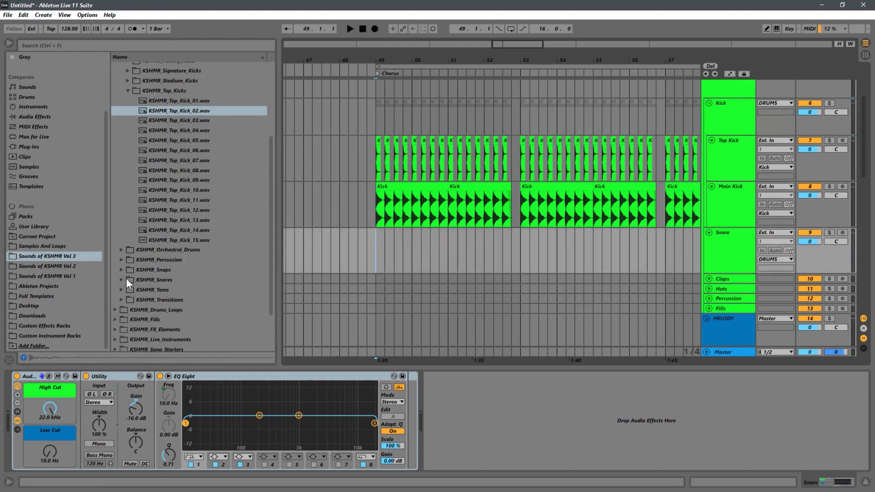
{"action": "left_click", "coordinate": [69, 246]}
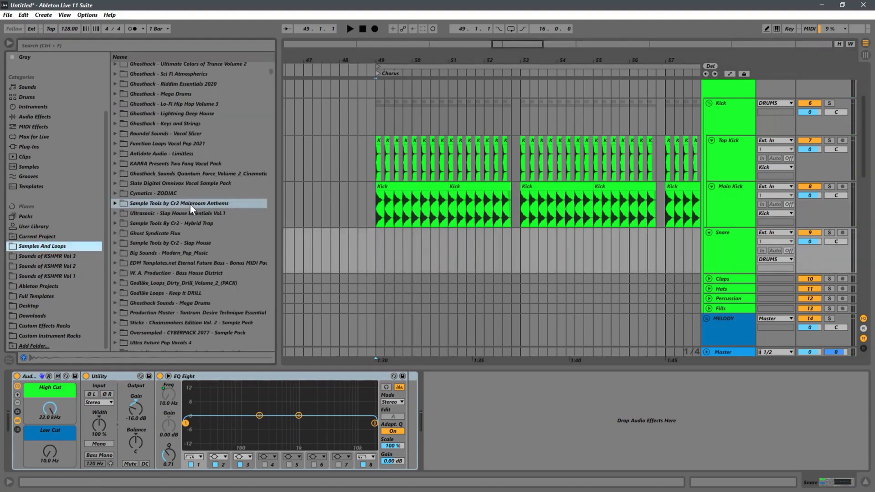
{"action": "left_click", "coordinate": [115, 203]}
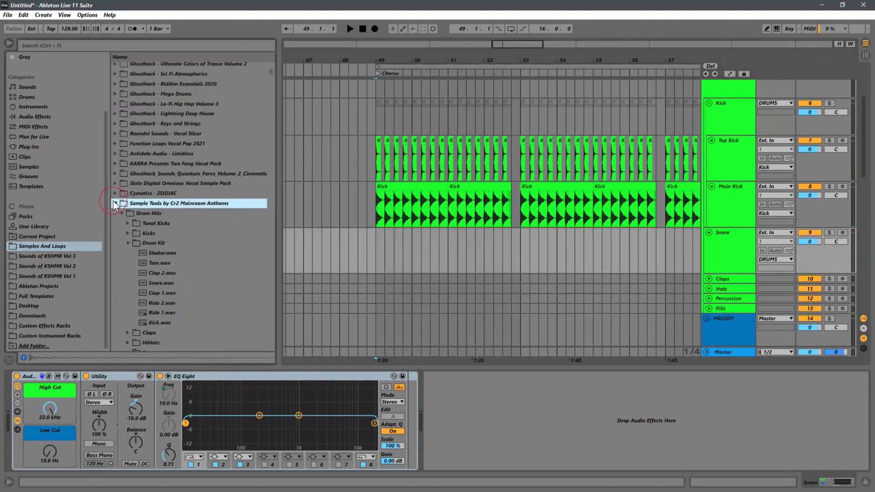
{"action": "left_click", "coordinate": [127, 242]}
{"action": "left_click", "coordinate": [127, 283]}
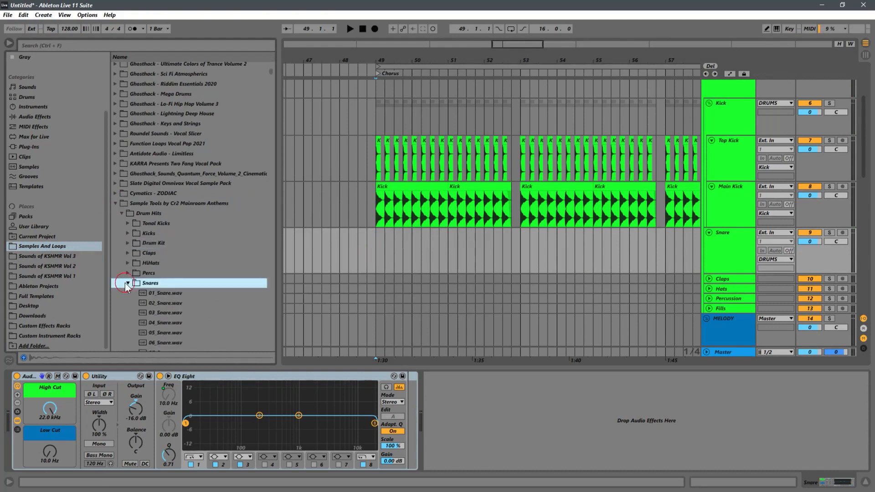
Step: Audition the snare samples 01, 04, 07, 10, 09 and 08, and return to 07_Snare.wav
{"action": "left_click", "coordinate": [169, 240]}
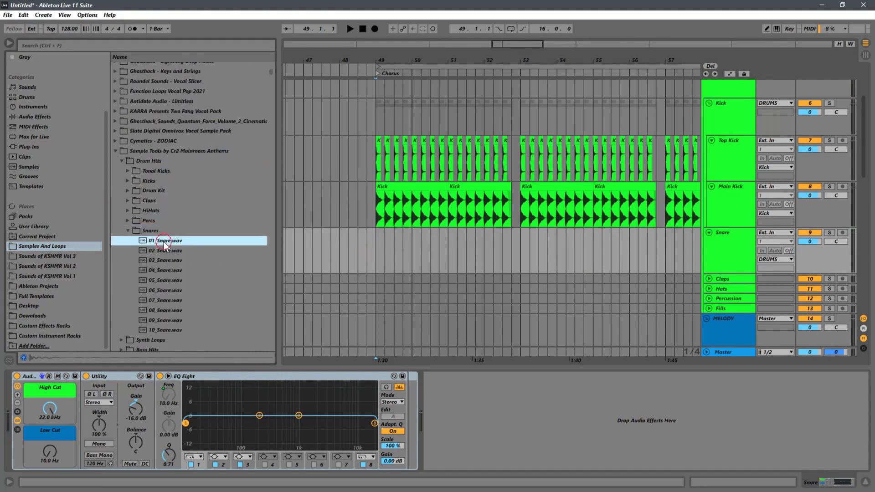
{"action": "left_click", "coordinate": [162, 271]}
{"action": "left_click", "coordinate": [169, 303]}
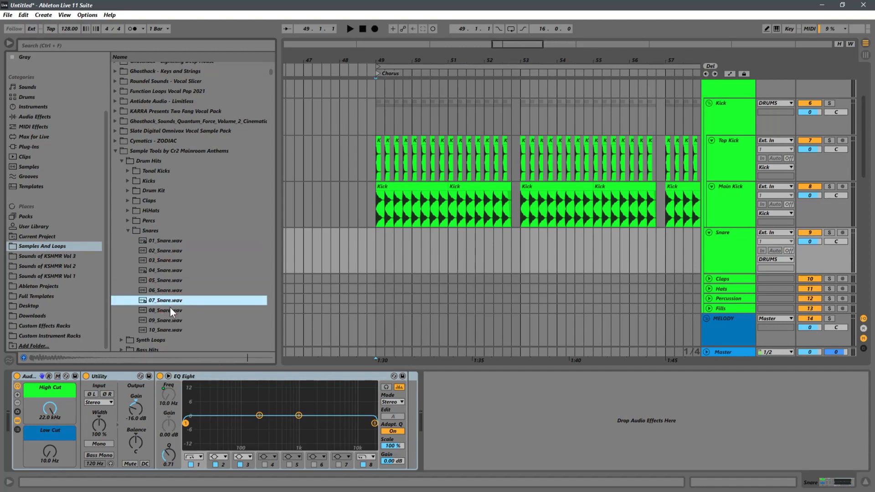
{"action": "left_click", "coordinate": [163, 329]}
{"action": "left_click", "coordinate": [171, 319]}
{"action": "left_click", "coordinate": [178, 310]}
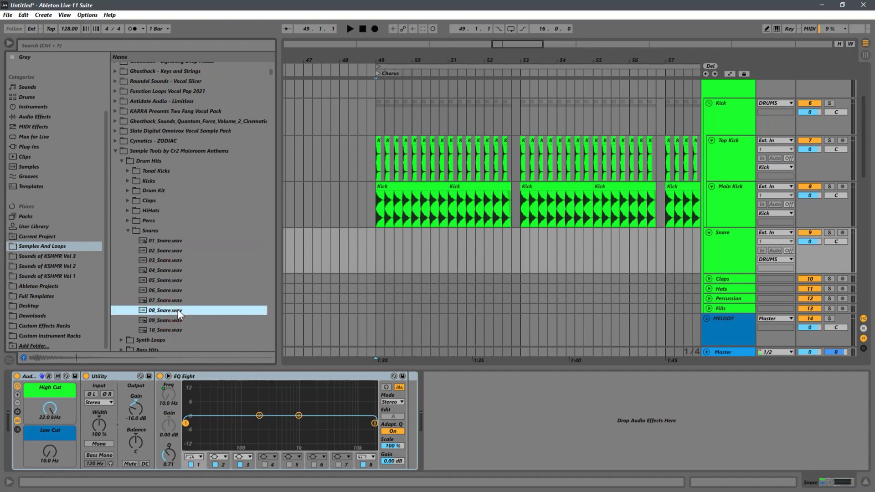
{"action": "left_click", "coordinate": [168, 304]}
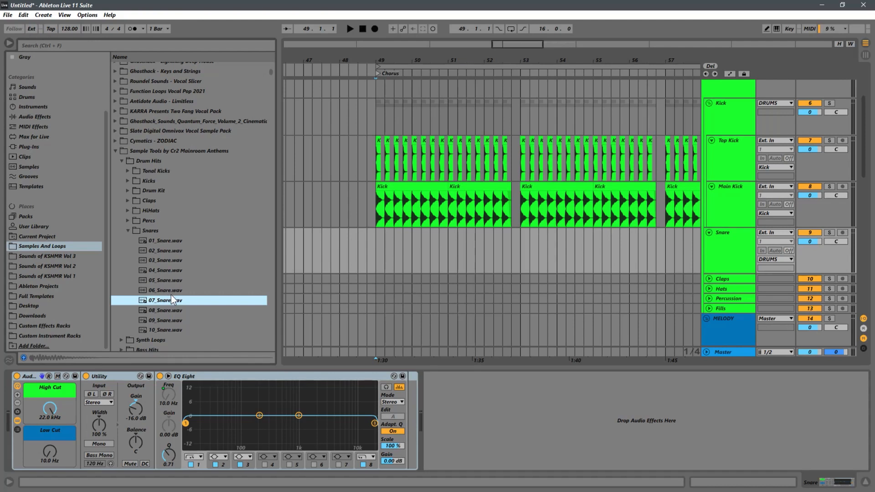
Step: Audition 04_Snare.wav and 03_Perc.wav, and collapse the Snares and Percs folders
{"action": "left_click", "coordinate": [166, 270]}
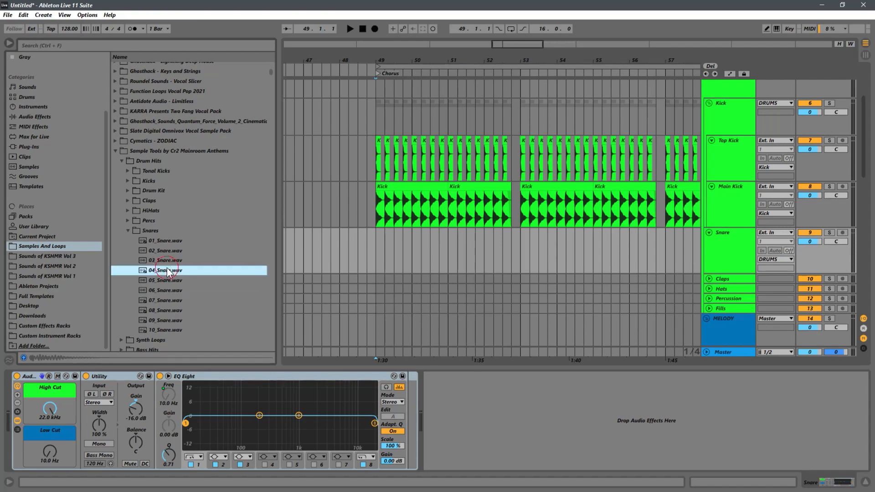
{"action": "left_click", "coordinate": [129, 231]}
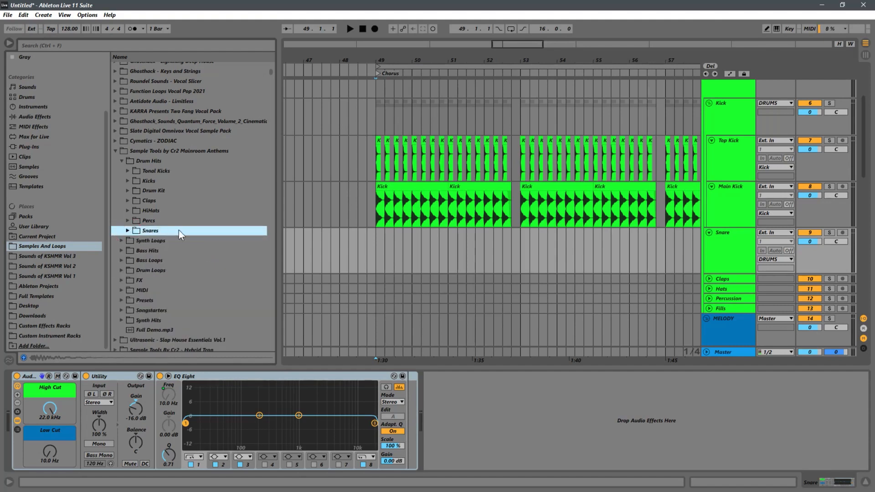
{"action": "left_click", "coordinate": [129, 221]}
{"action": "left_click", "coordinate": [169, 250]}
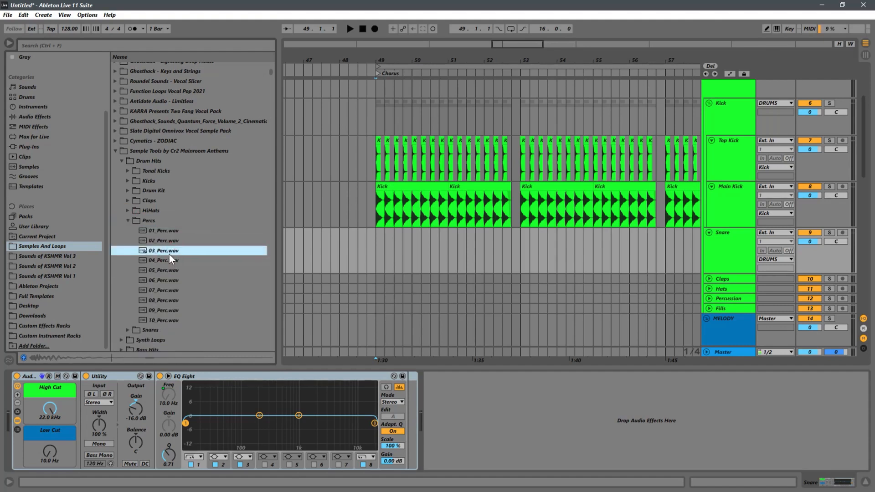
{"action": "left_click", "coordinate": [128, 220]}
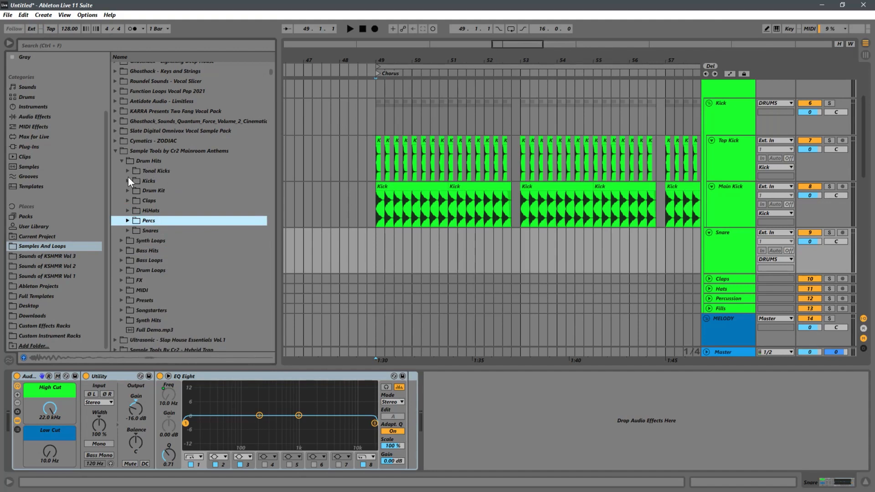
Step: Open the Drum Kit folder and audition Shaker.wav, Ride 2.wav, Snare.wav and Ride 1.wav
{"action": "left_click", "coordinate": [128, 190]}
{"action": "key", "text": "Down"}
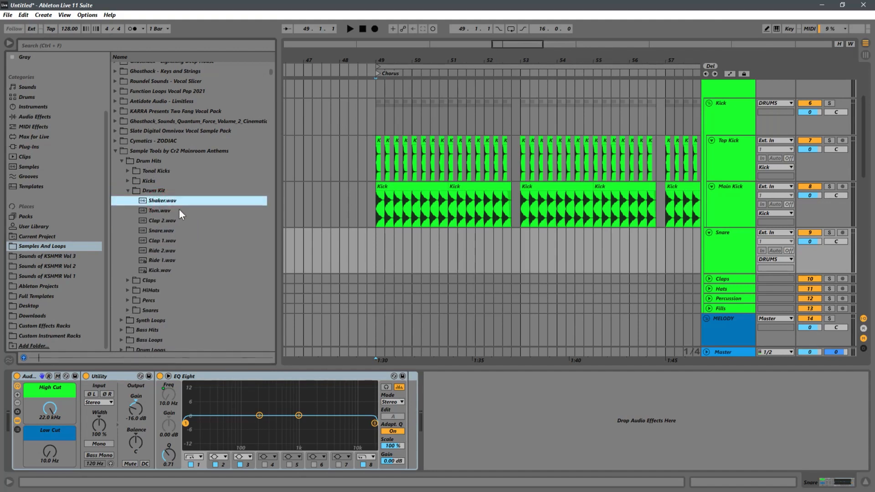
{"action": "left_click", "coordinate": [169, 250]}
{"action": "left_click", "coordinate": [156, 231]}
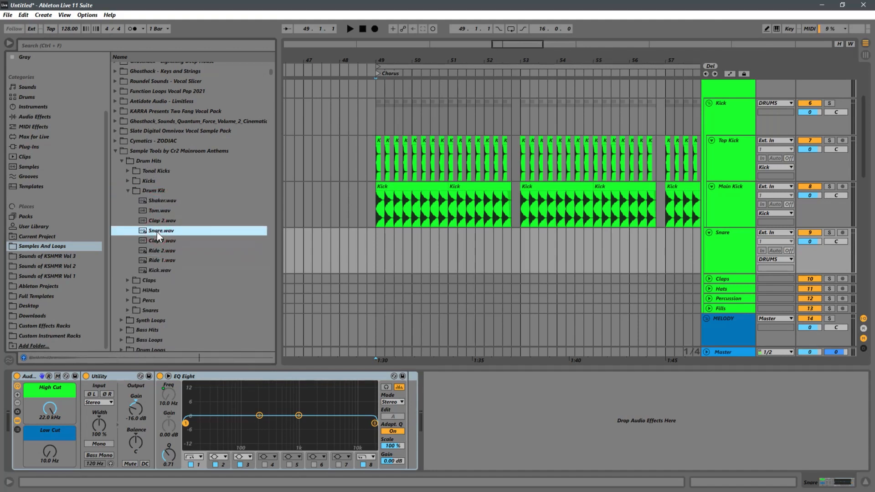
{"action": "left_click", "coordinate": [164, 261]}
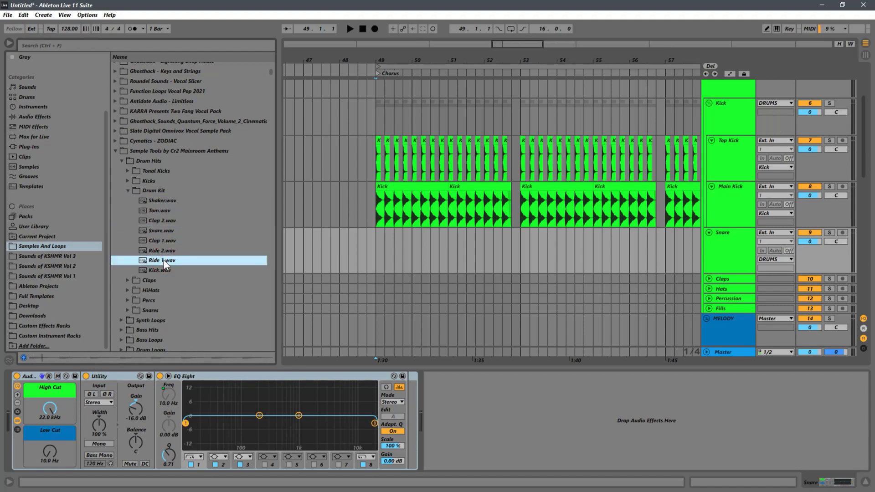
{"action": "left_click", "coordinate": [146, 191]}
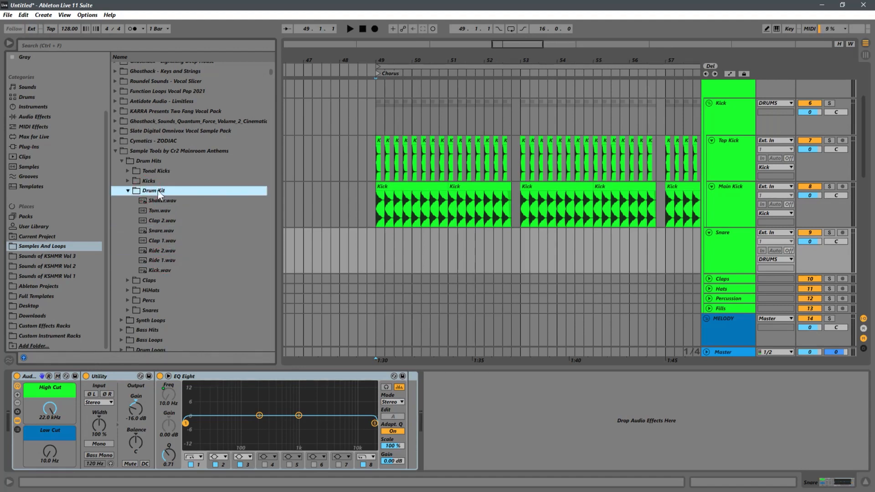
Step: Compare Snare.wav with Tom.wav and Clap 2.wav in the Drum Kit folder, returning to Snare.wav
{"action": "left_click", "coordinate": [160, 230]}
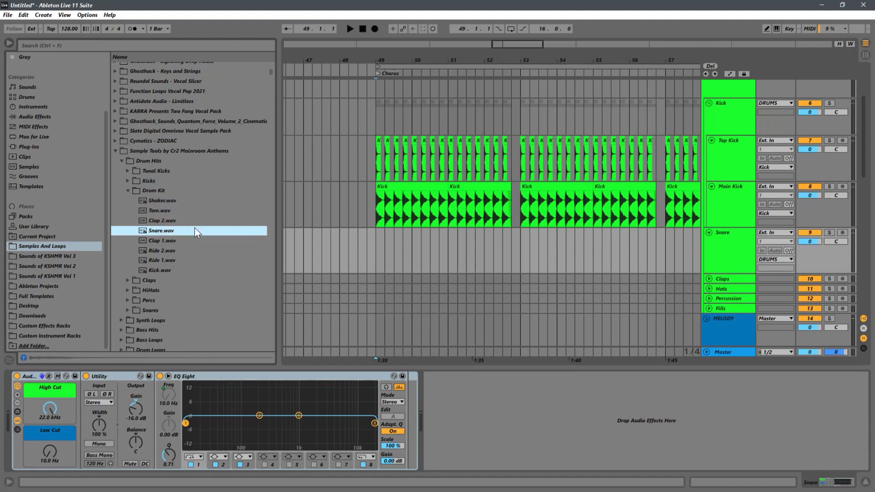
{"action": "left_click", "coordinate": [173, 212]}
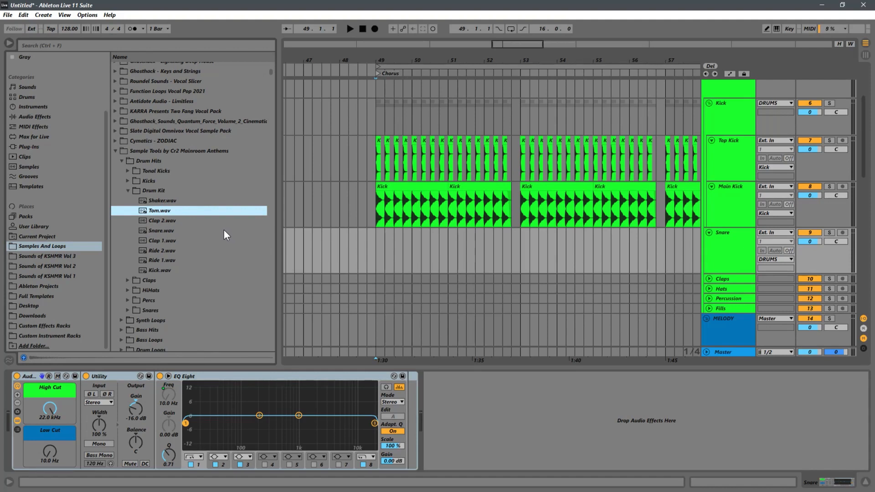
{"action": "left_click", "coordinate": [160, 231]}
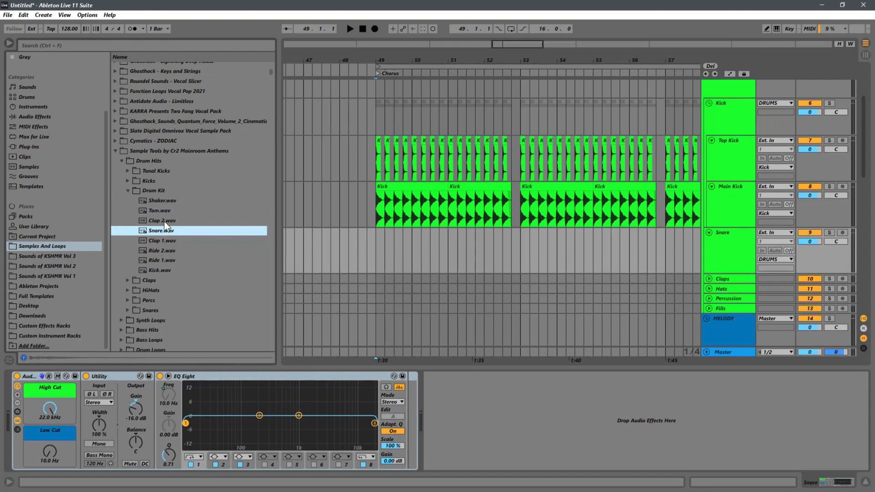
{"action": "left_click", "coordinate": [164, 222]}
{"action": "left_click", "coordinate": [173, 231]}
Step: Try placing Snare.wav from the Drum Kit folder on the Snare audio track at 50.3.1
{"action": "left_click_drag", "start_coordinate": [157, 230], "coordinate": [430, 247]}
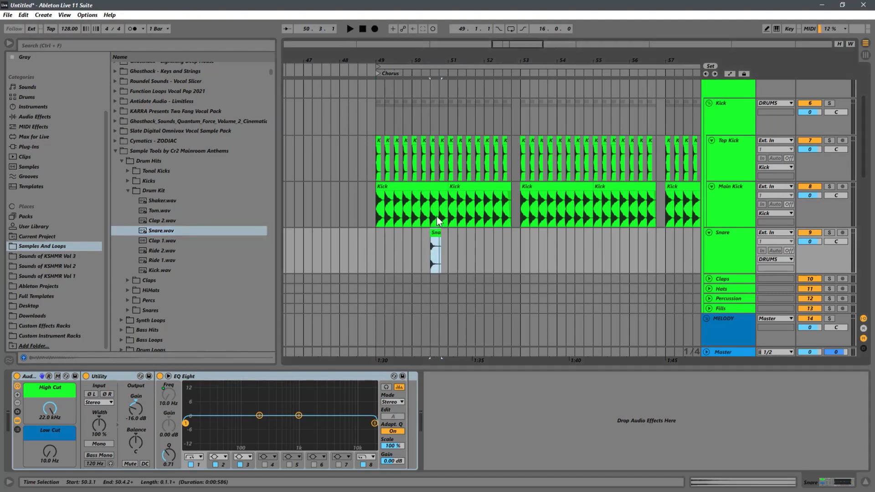
{"action": "double_click", "coordinate": [717, 246]}
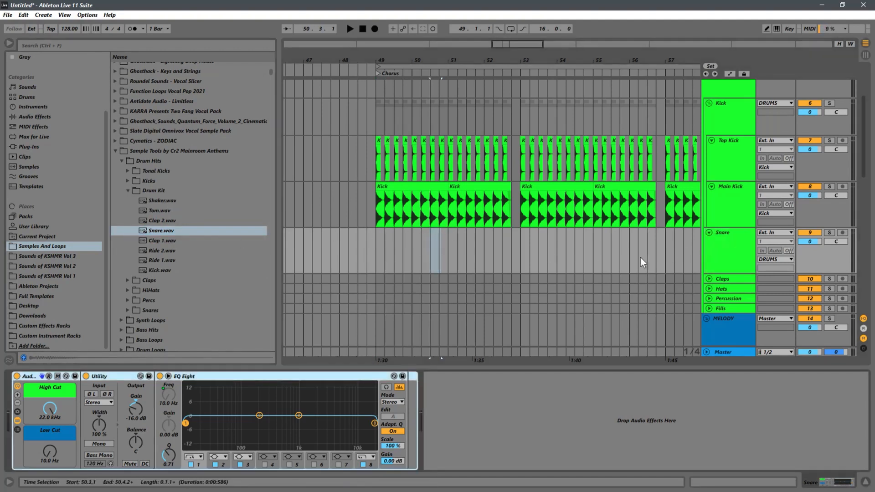
Step: Insert a MIDI track below the Snare track and give it the green colour of the DRUMS group
{"action": "left_click", "coordinate": [741, 241]}
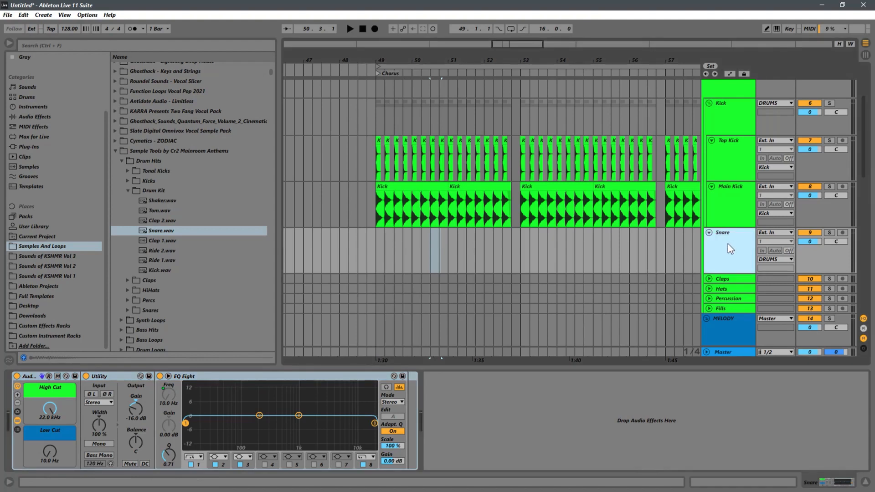
{"action": "key", "text": "ctrl+shift+t"}
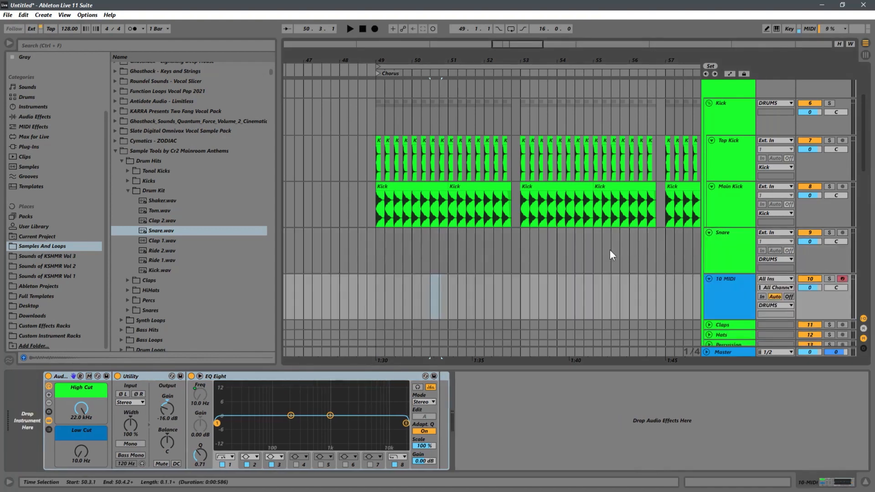
{"action": "right_click", "coordinate": [725, 93]}
{"action": "left_click", "coordinate": [757, 278]}
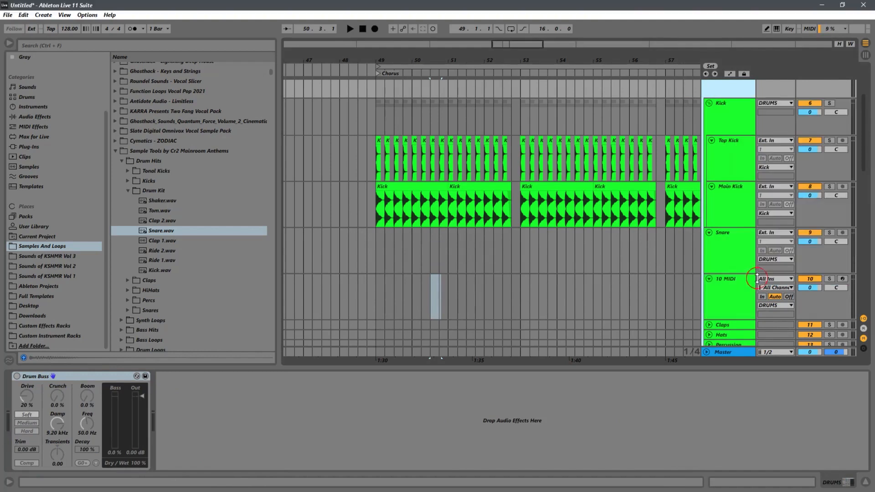
Step: Rename the new MIDI track as Snare and delete the empty Snare audio track above it
{"action": "right_click", "coordinate": [717, 290]}
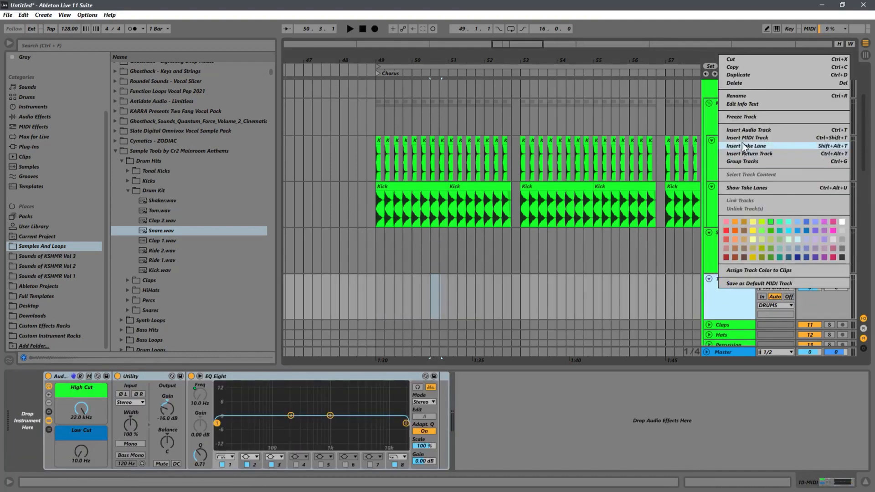
{"action": "left_click", "coordinate": [743, 97]}
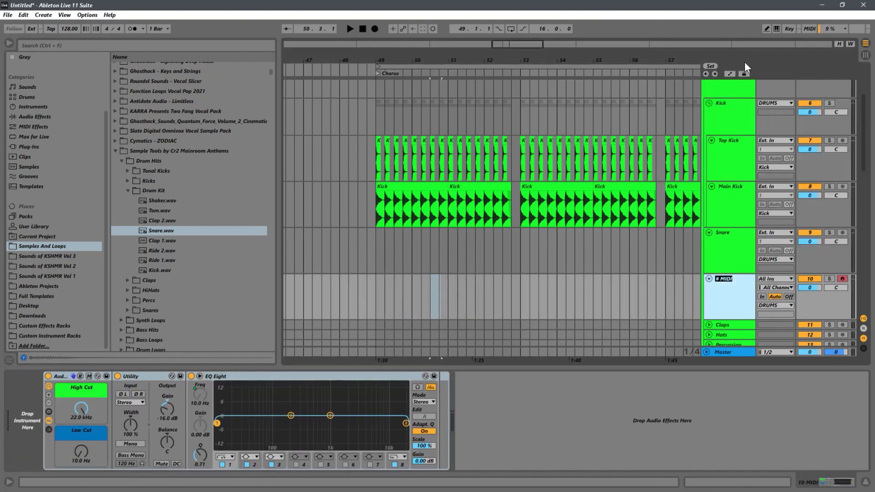
{"action": "type", "text": "Snares"}
{"action": "left_click", "coordinate": [720, 253]}
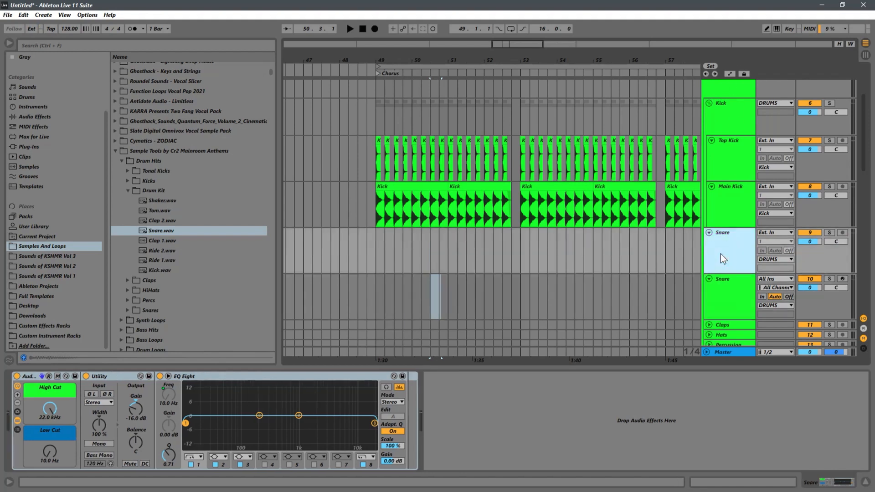
{"action": "key", "text": "Delete"}
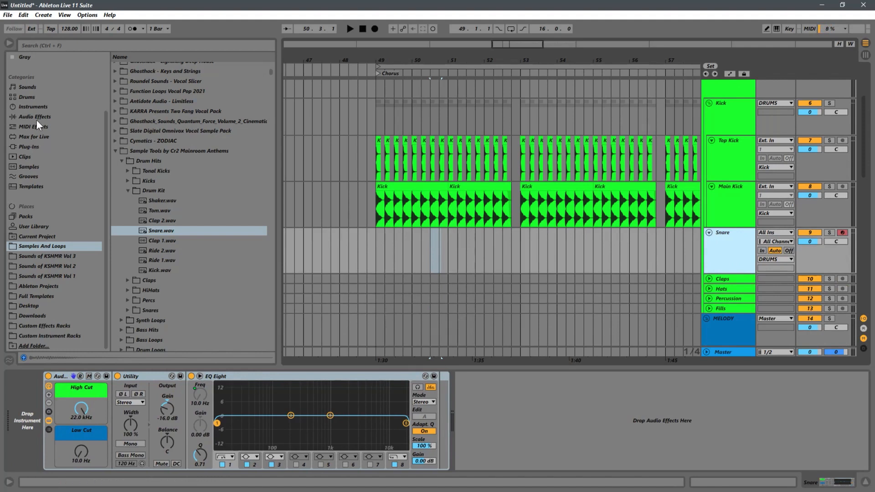
Step: Add Simpler to the Snare MIDI track and load Snare.wav from the Drum Kit folder into it
{"action": "left_click", "coordinate": [36, 107]}
{"action": "left_click_drag", "start_coordinate": [137, 166], "coordinate": [23, 392]}
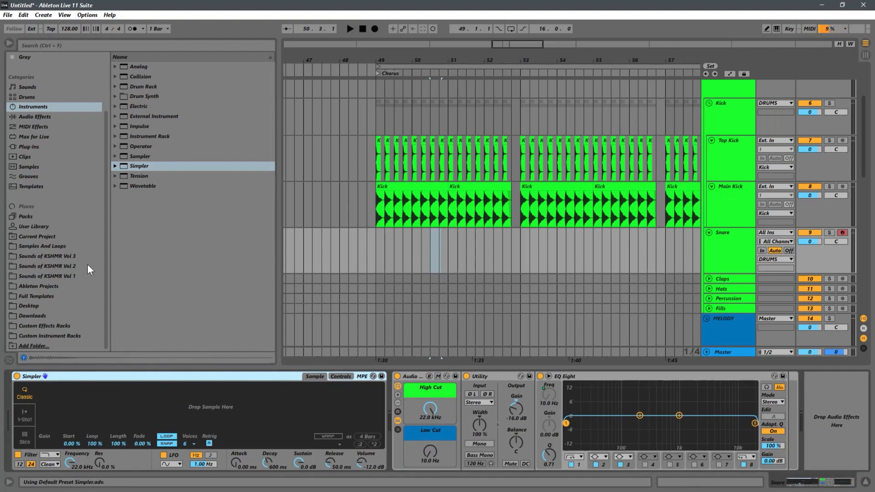
{"action": "left_click", "coordinate": [42, 244]}
{"action": "left_click_drag", "start_coordinate": [149, 210], "coordinate": [118, 396]}
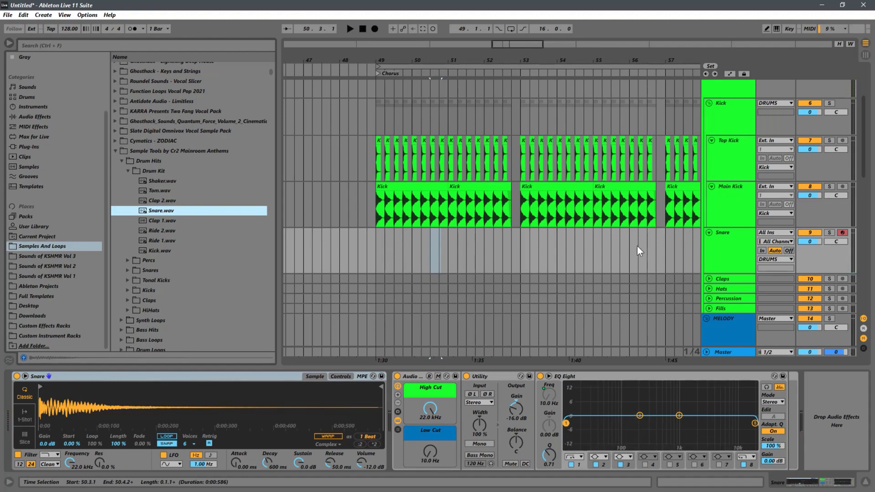
{"action": "left_click", "coordinate": [722, 258]}
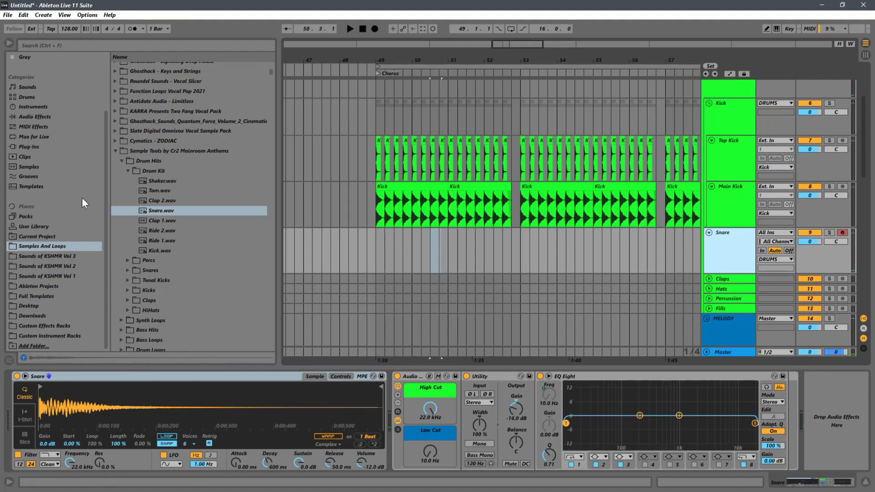
Step: Add a Spectrum after EQ Eight on the Snare track and expand its display to examine the snare's frequency peak
{"action": "left_click", "coordinate": [114, 152]}
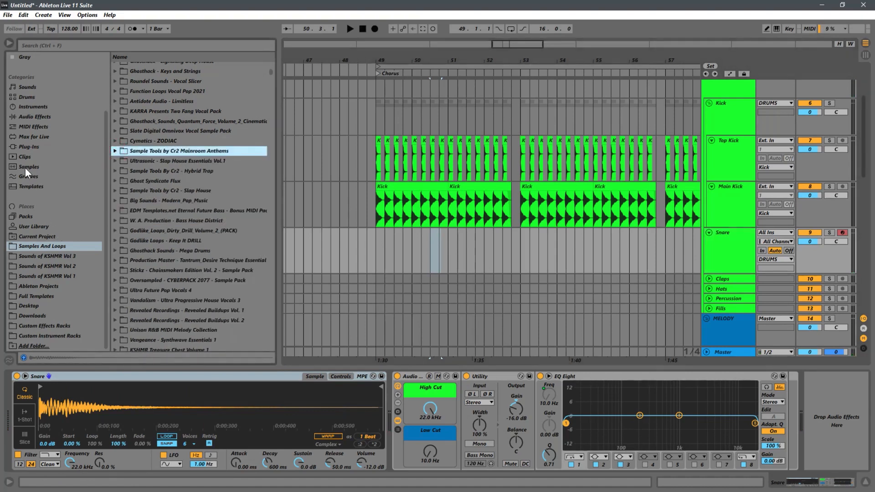
{"action": "left_click", "coordinate": [54, 117]}
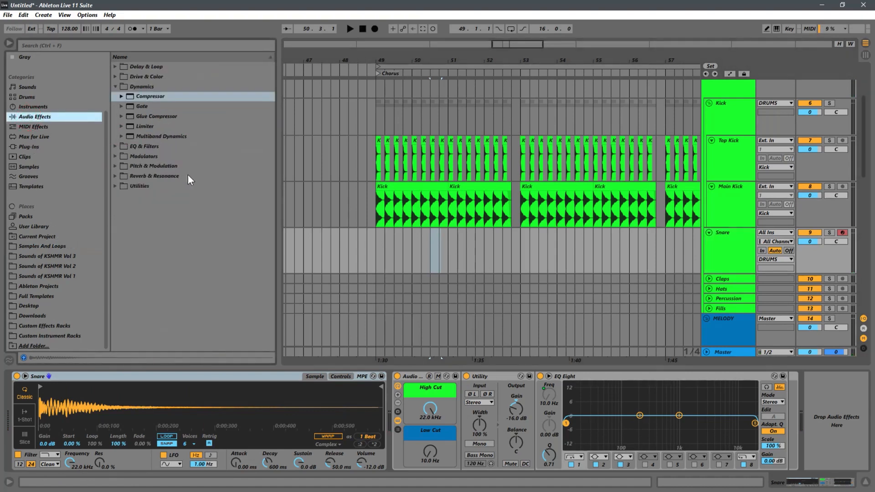
{"action": "left_click", "coordinate": [112, 187]}
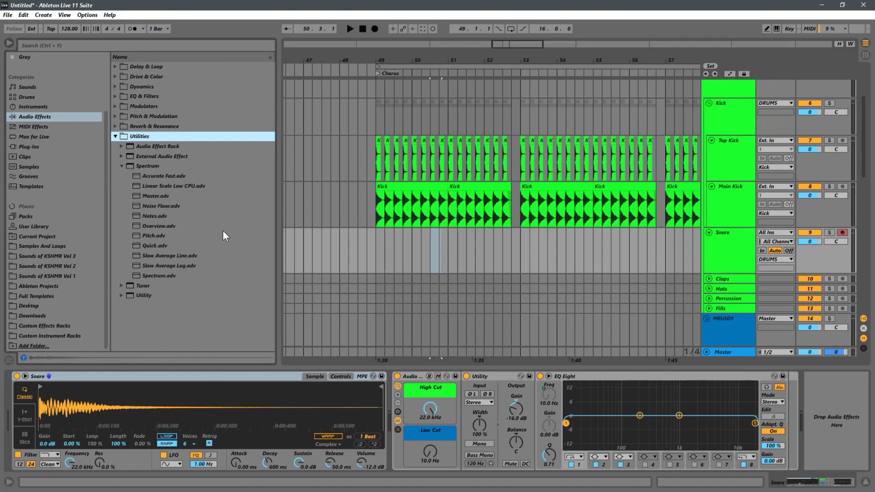
{"action": "left_click", "coordinate": [160, 167]}
{"action": "left_click_drag", "start_coordinate": [825, 406], "coordinate": [834, 410]}
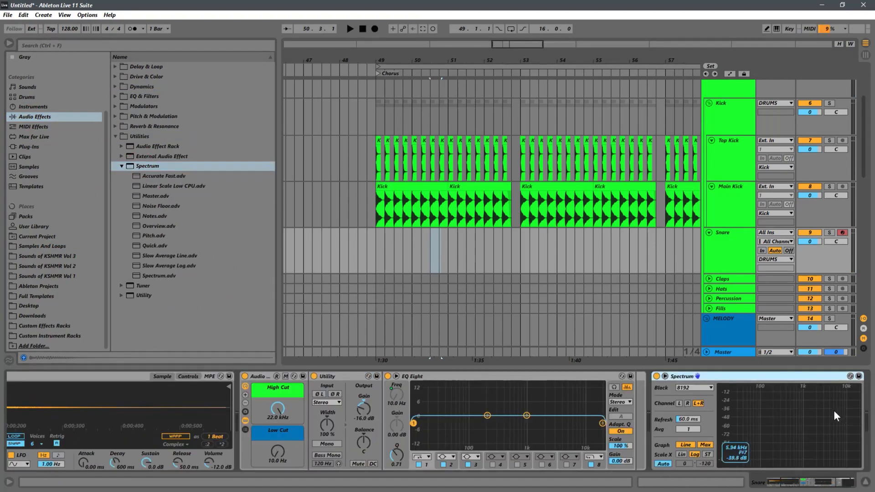
{"action": "left_click", "coordinate": [664, 376]}
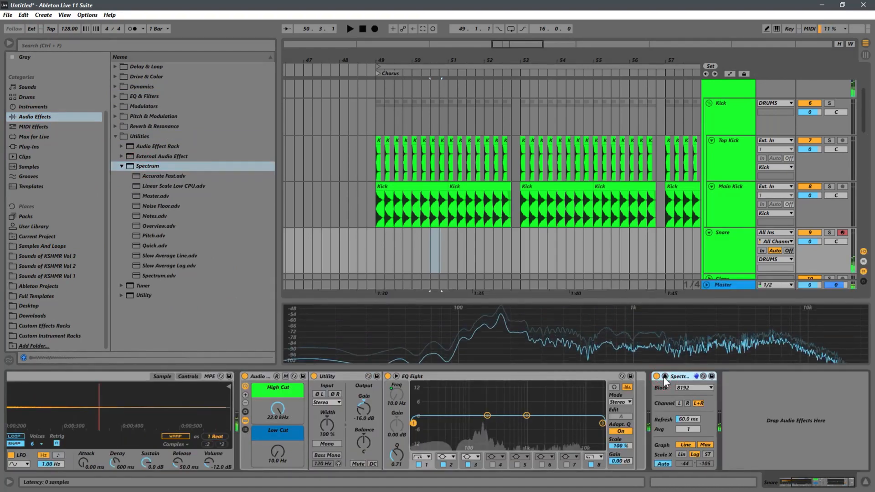
{"action": "mouse_move", "coordinate": [499, 306]}
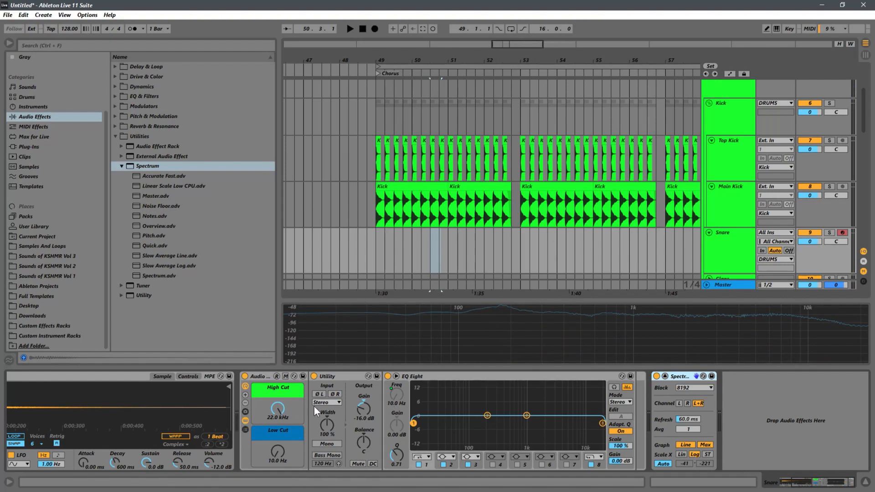
Step: Show Simpler's Controls and set the Pitch Envelope amount to +1 st
{"action": "scroll", "coordinate": [309, 404], "scroll_direction": "left", "scroll_amount": 2}
{"action": "scroll", "coordinate": [309, 405], "scroll_direction": "left", "scroll_amount": 4}
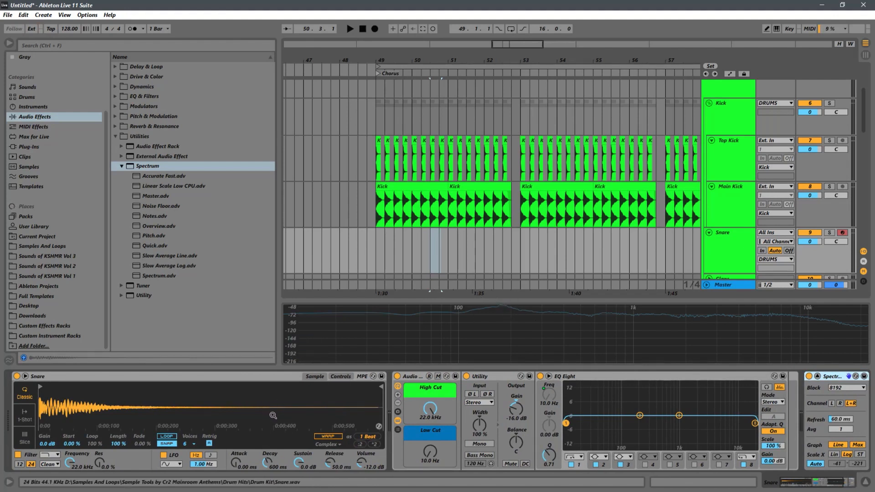
{"action": "left_click", "coordinate": [19, 412]}
{"action": "left_click", "coordinate": [23, 401]}
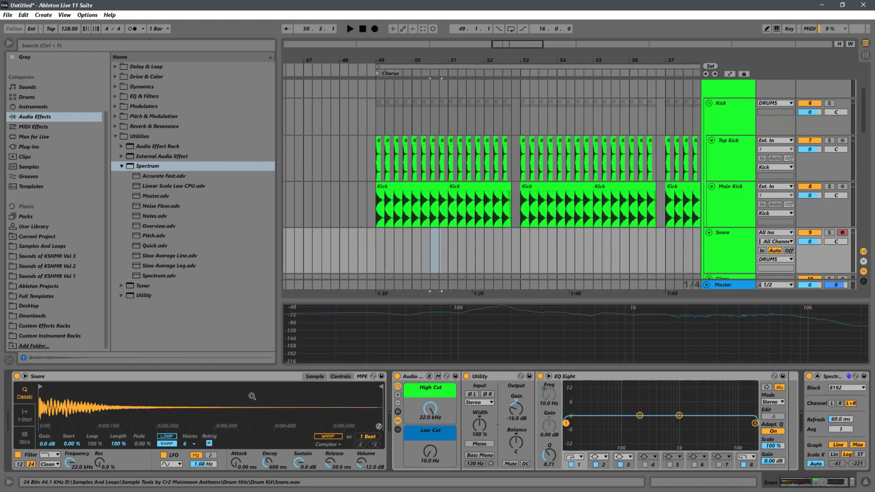
{"action": "left_click", "coordinate": [315, 376]}
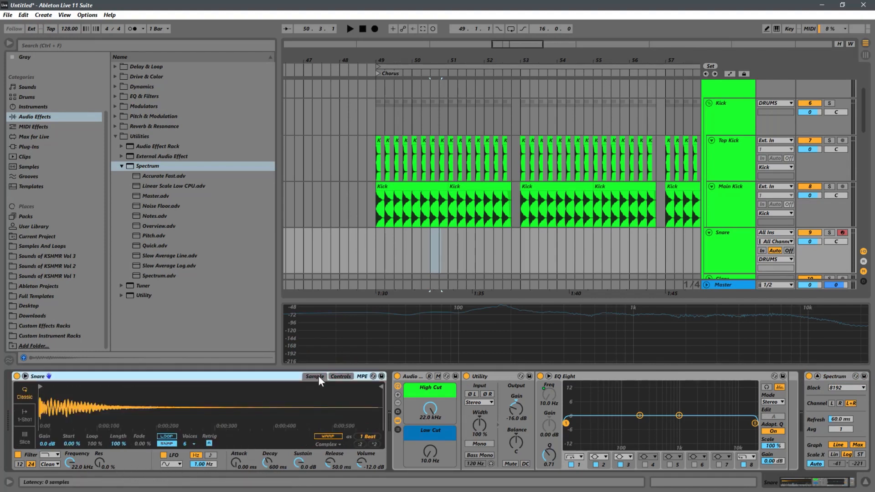
{"action": "left_click", "coordinate": [351, 376]}
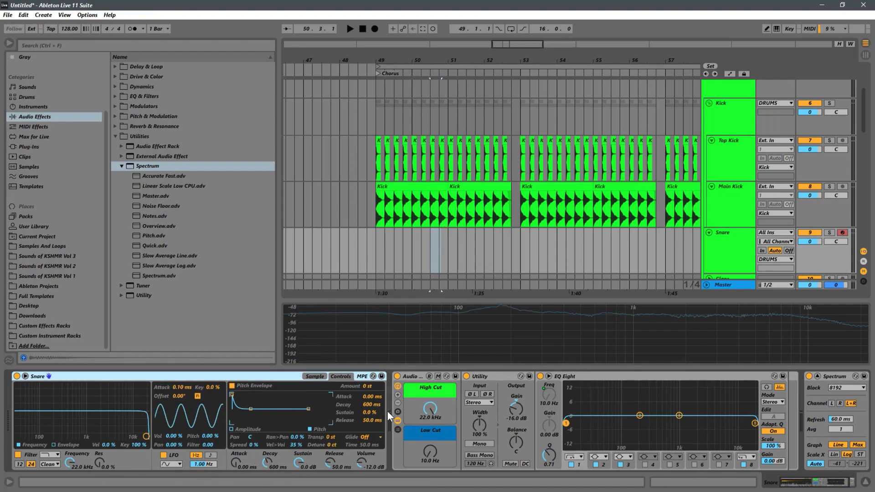
{"action": "left_click", "coordinate": [366, 386]}
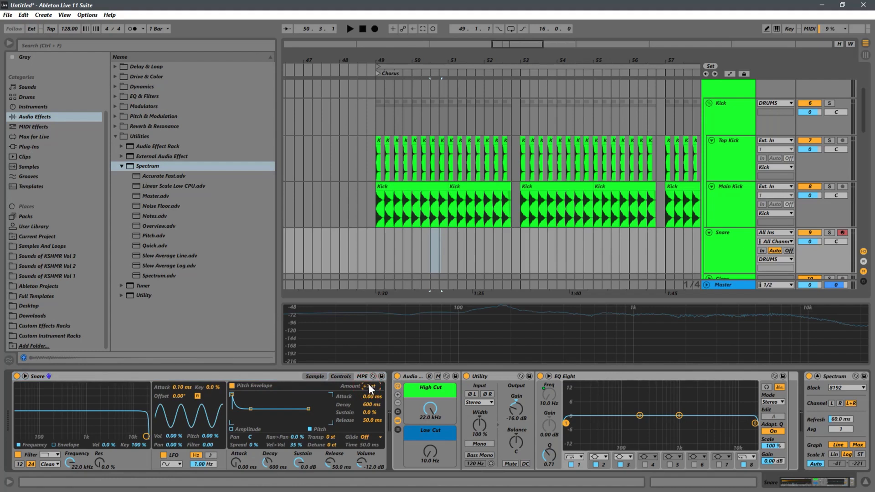
Step: Play the snare and examine its main frequency peak in the Spectrum display
{"action": "key", "text": "space"}
{"action": "key", "text": "space"}
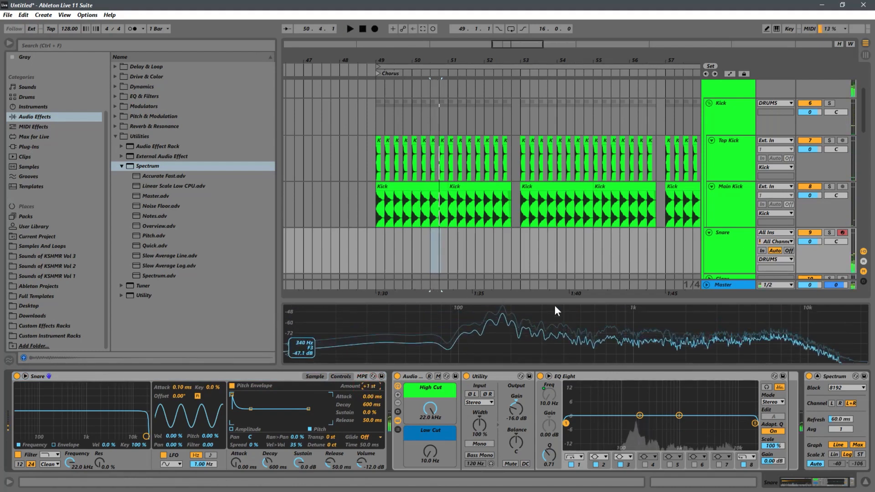
{"action": "mouse_move", "coordinate": [513, 308]}
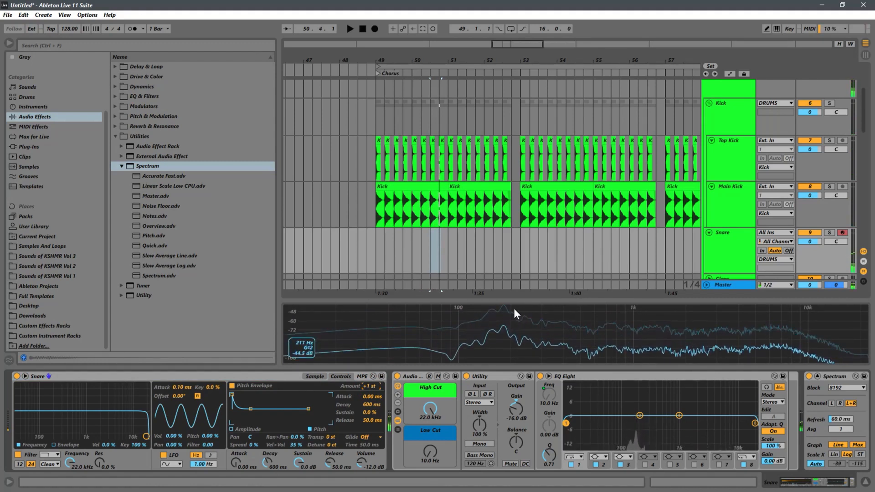